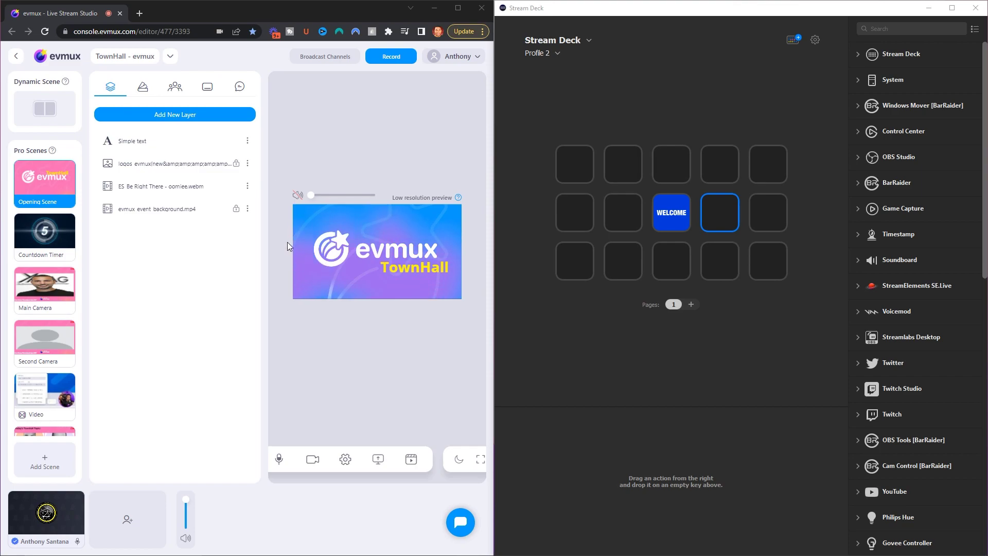
- Open evmux HotKeys settings from the account menu and scroll through the shortcuts and back up
{"action": "left_click", "coordinate": [470, 60]}
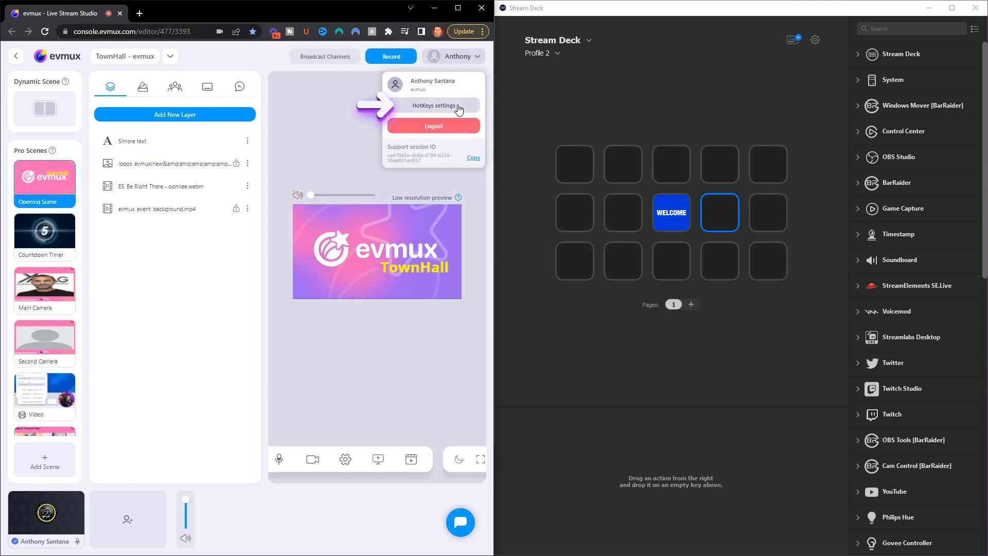
{"action": "left_click", "coordinate": [438, 105]}
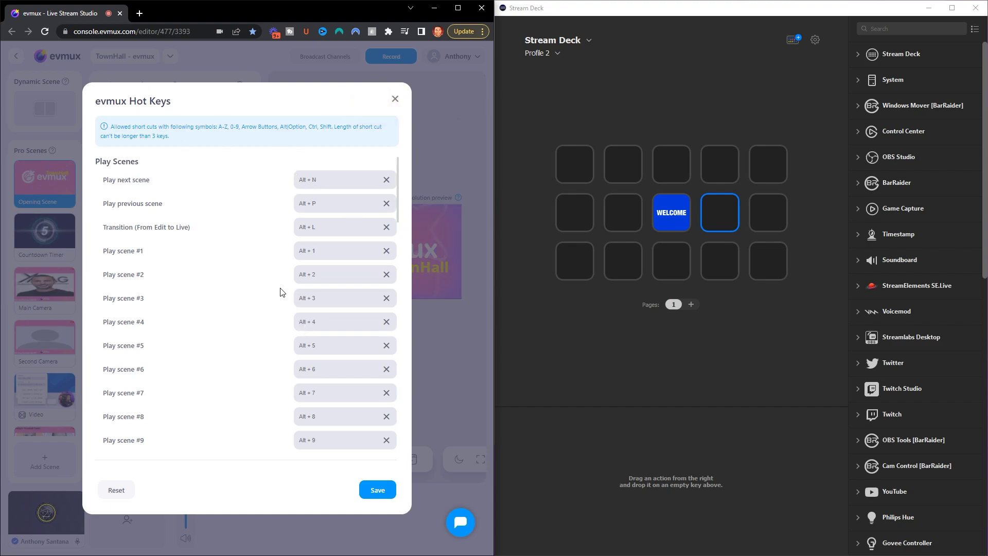
{"action": "scroll", "coordinate": [228, 238], "scroll_direction": "down", "scroll_amount": 6}
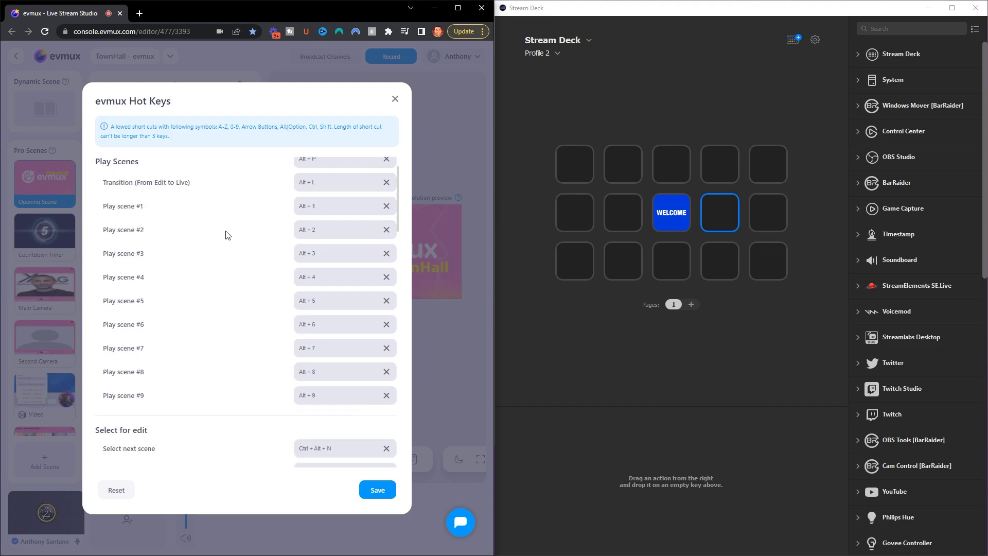
{"action": "scroll", "coordinate": [225, 239], "scroll_direction": "down", "scroll_amount": 5}
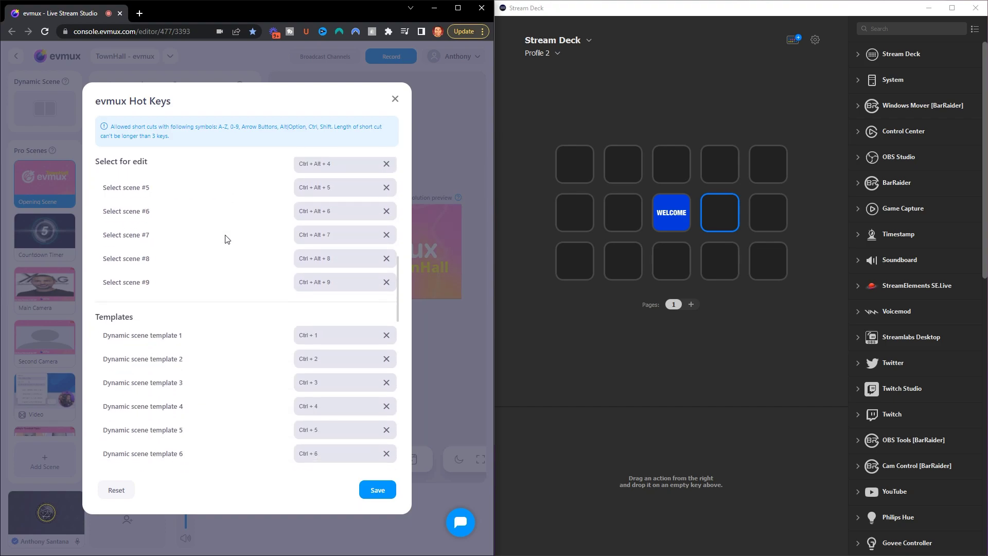
{"action": "scroll", "coordinate": [228, 237], "scroll_direction": "down", "scroll_amount": 8}
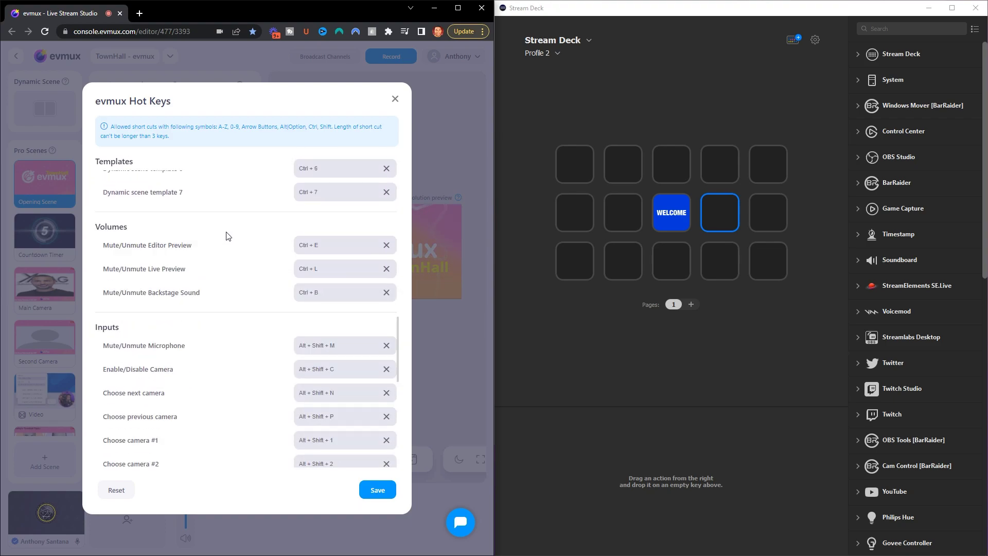
{"action": "scroll", "coordinate": [230, 237], "scroll_direction": "down", "scroll_amount": 1}
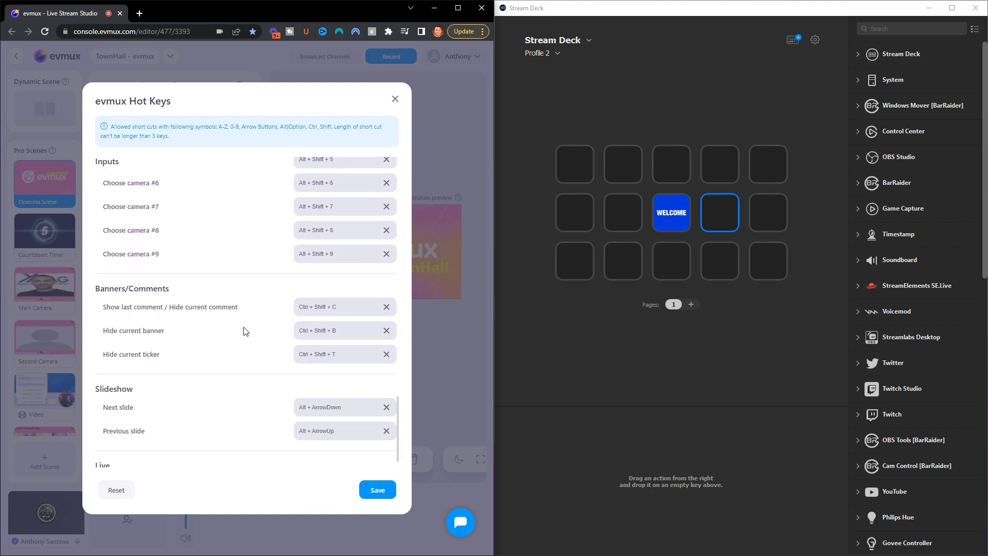
{"action": "scroll", "coordinate": [250, 315], "scroll_direction": "down", "scroll_amount": 1}
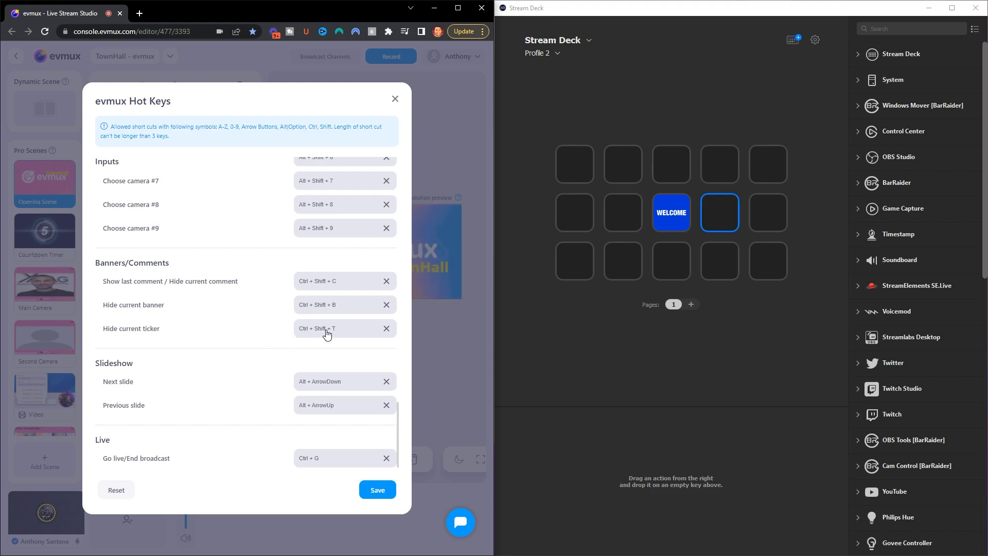
{"action": "scroll", "coordinate": [327, 334], "scroll_direction": "up", "scroll_amount": 15}
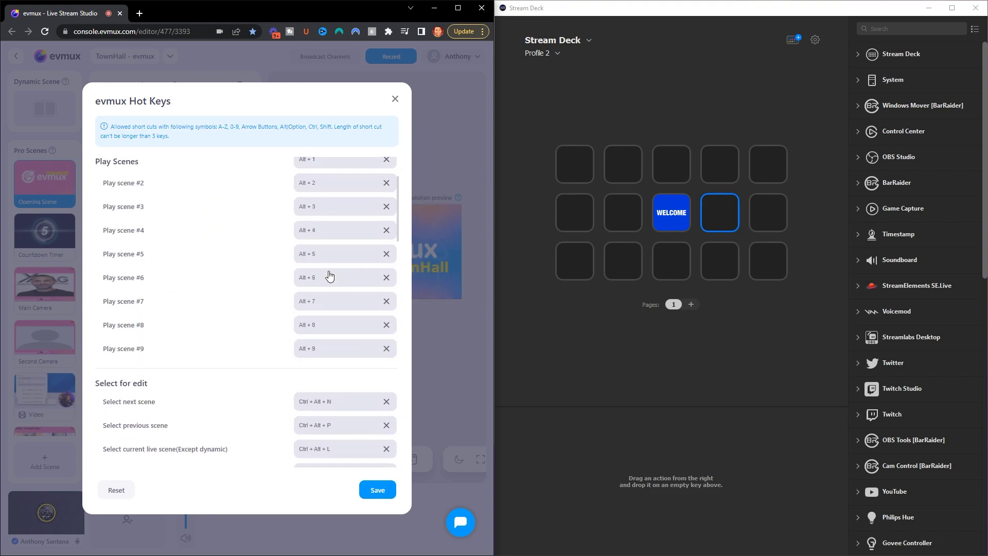
{"action": "scroll", "coordinate": [329, 277], "scroll_direction": "up", "scroll_amount": 3}
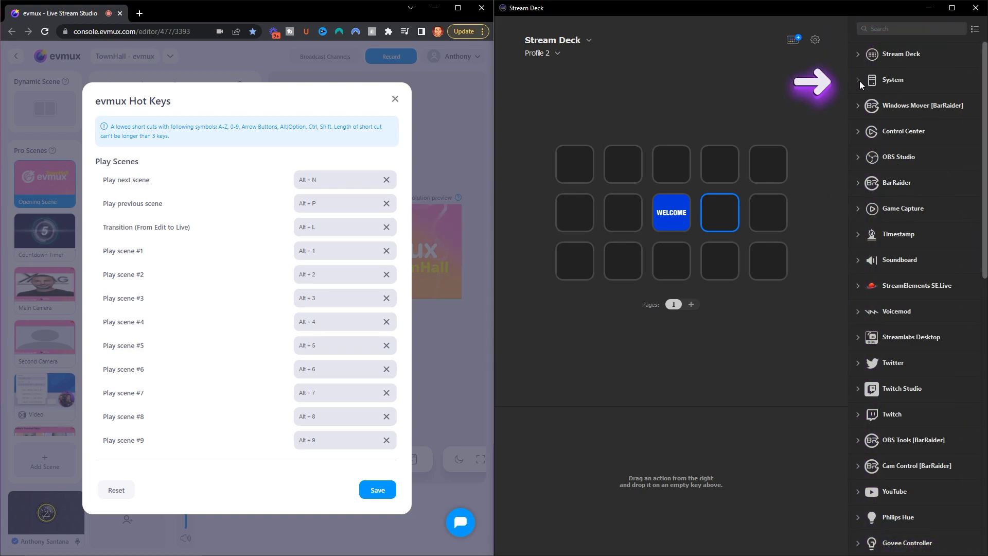
- Expand the System category in the Stream Deck actions library to show Hotkey
{"action": "left_click", "coordinate": [875, 81]}
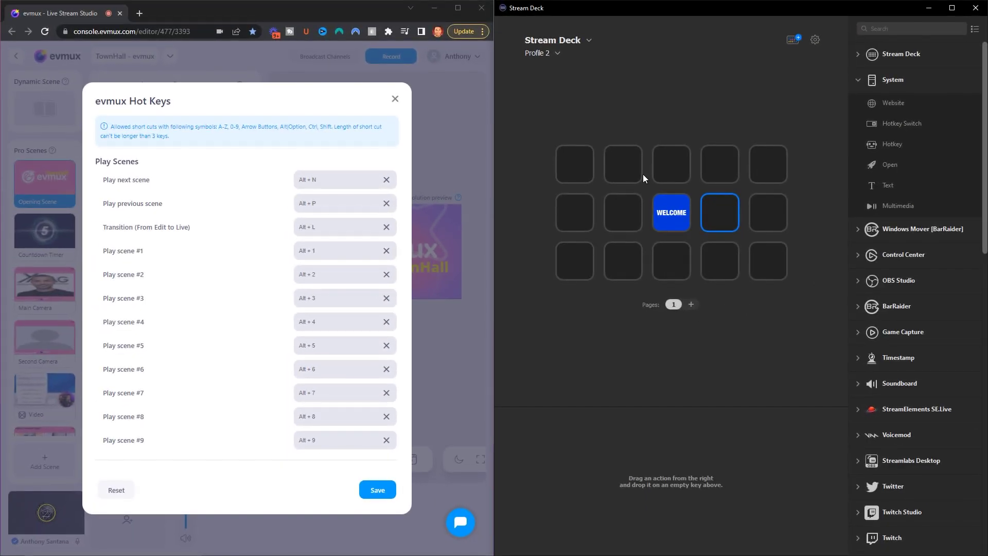
{"action": "scroll", "coordinate": [224, 192], "scroll_direction": "down", "scroll_amount": 3}
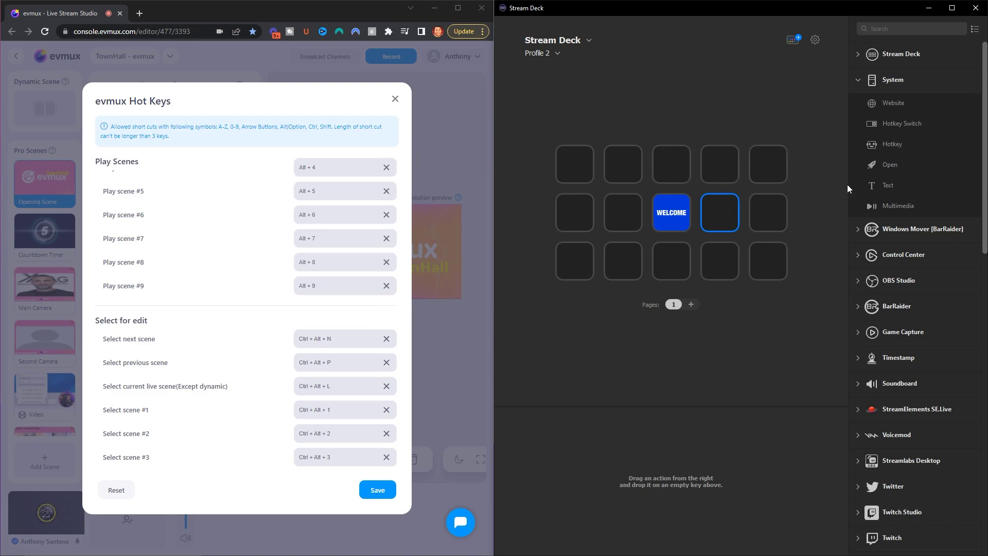
- Put a Hotkey action on the top-left key sending Ctrl+Alt+N, then close evmux Hot Keys
{"action": "left_click_drag", "start_coordinate": [890, 144], "coordinate": [576, 166]}
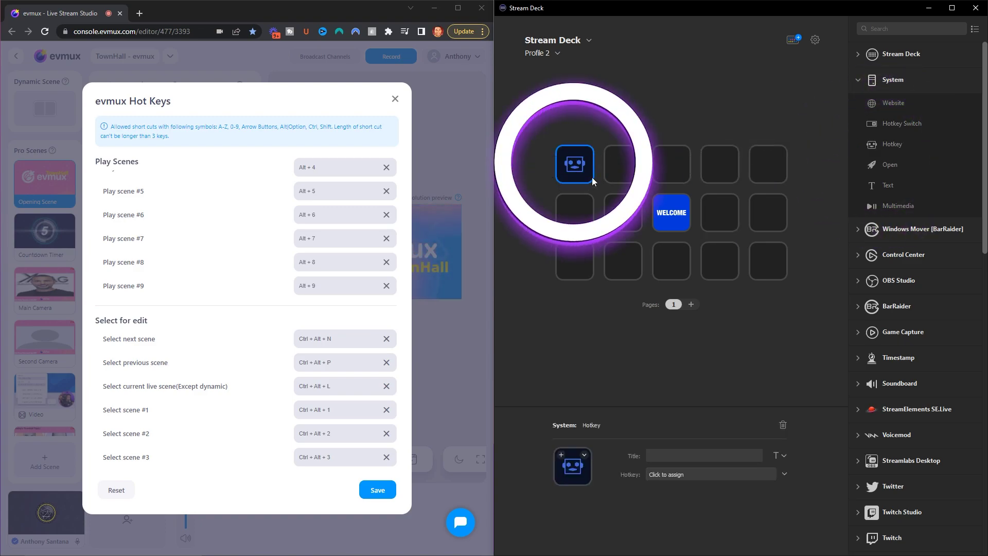
{"action": "left_click", "coordinate": [658, 474]}
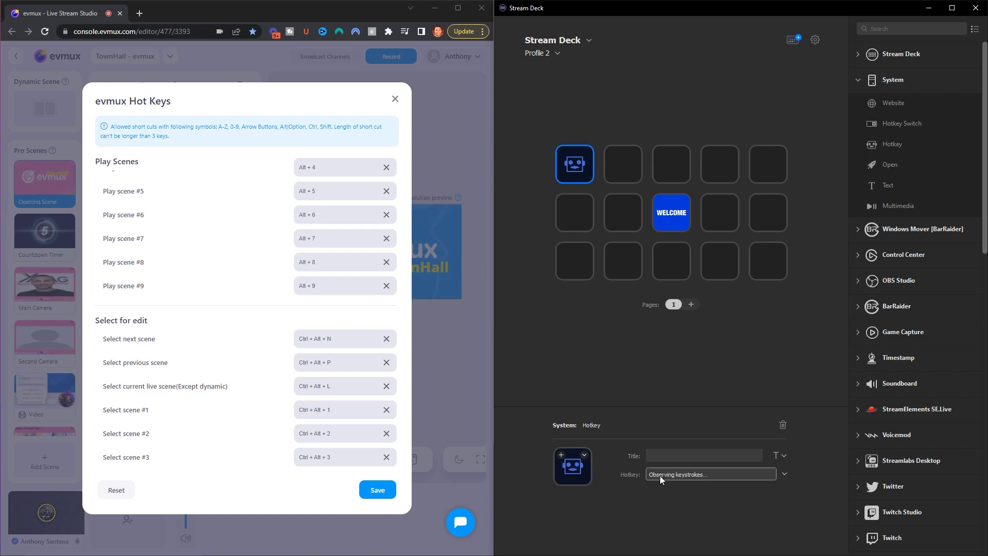
{"action": "key", "text": "ctrl"}
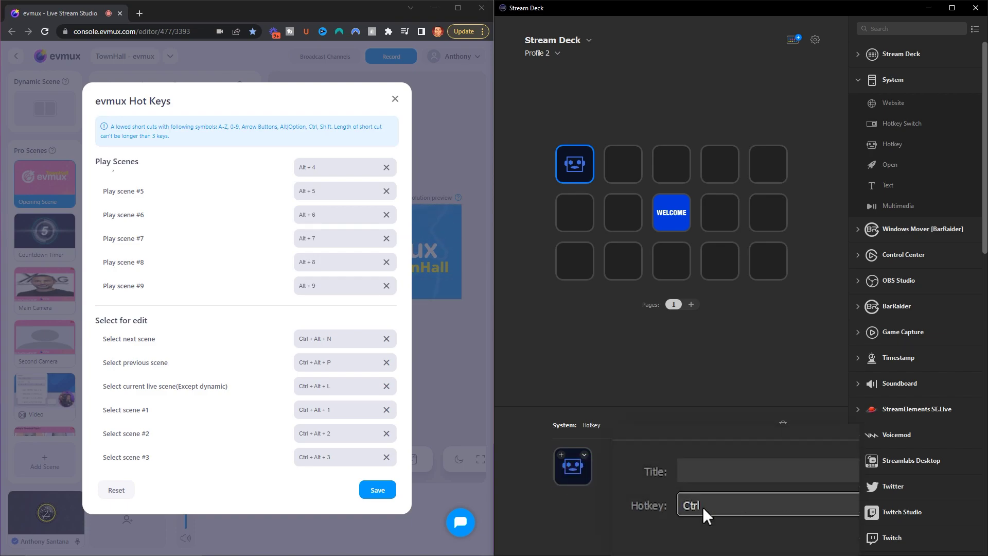
{"action": "key", "text": "ctrl+alt+n"}
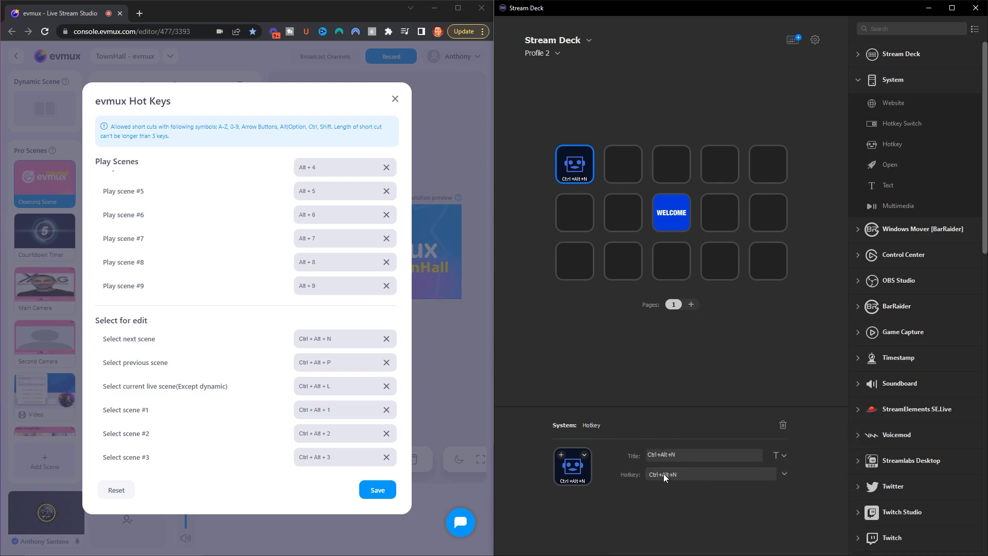
{"action": "left_click", "coordinate": [377, 489]}
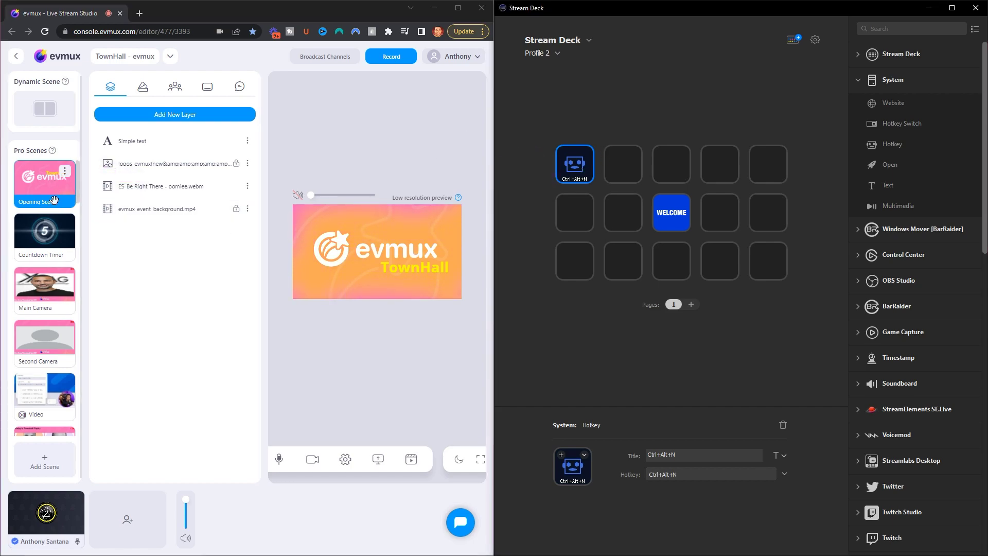
- Press Ctrl+Alt+N three times to step through Countdown Timer, Main Camera and Second Camera
{"action": "key", "text": "ctrl+alt+n"}
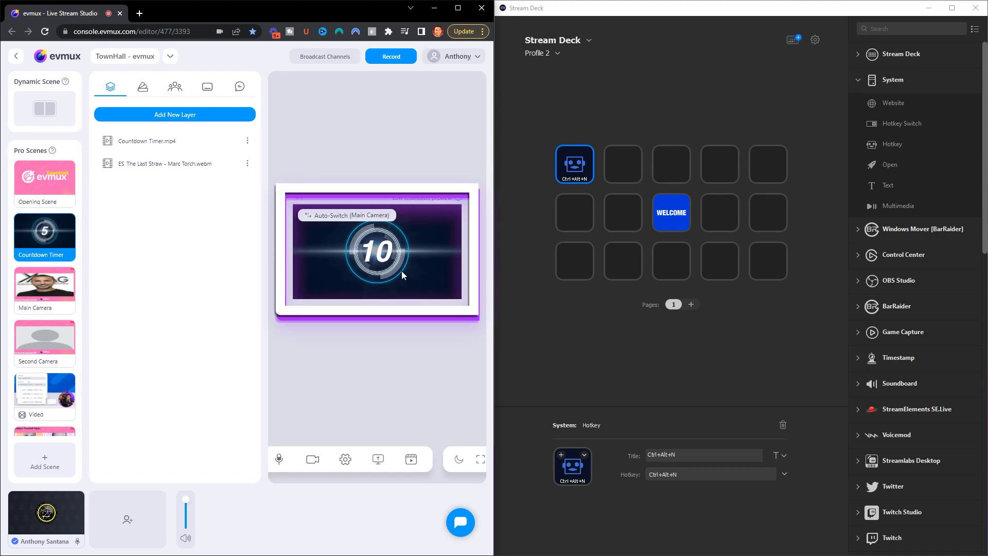
{"action": "key", "text": "ctrl+alt+n"}
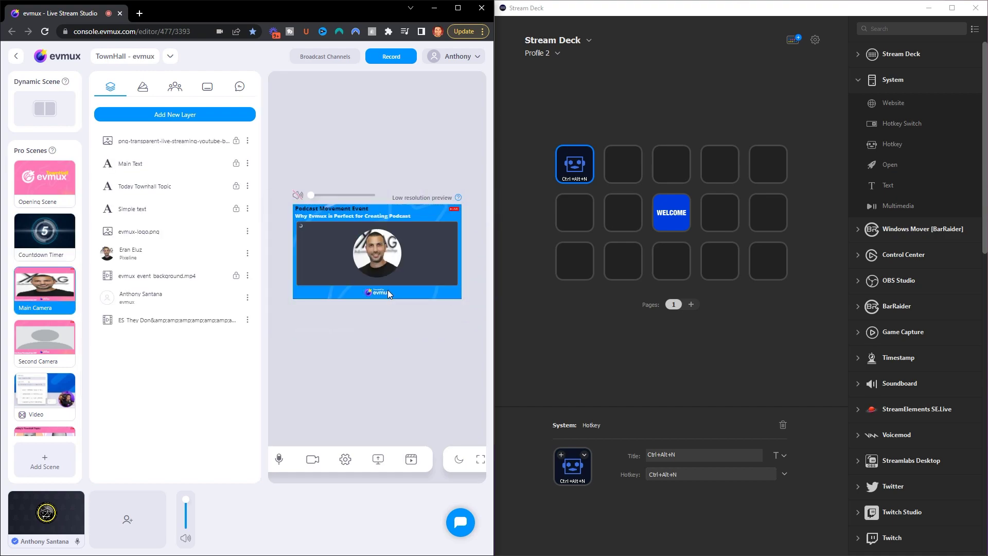
{"action": "key", "text": "ctrl+alt+n"}
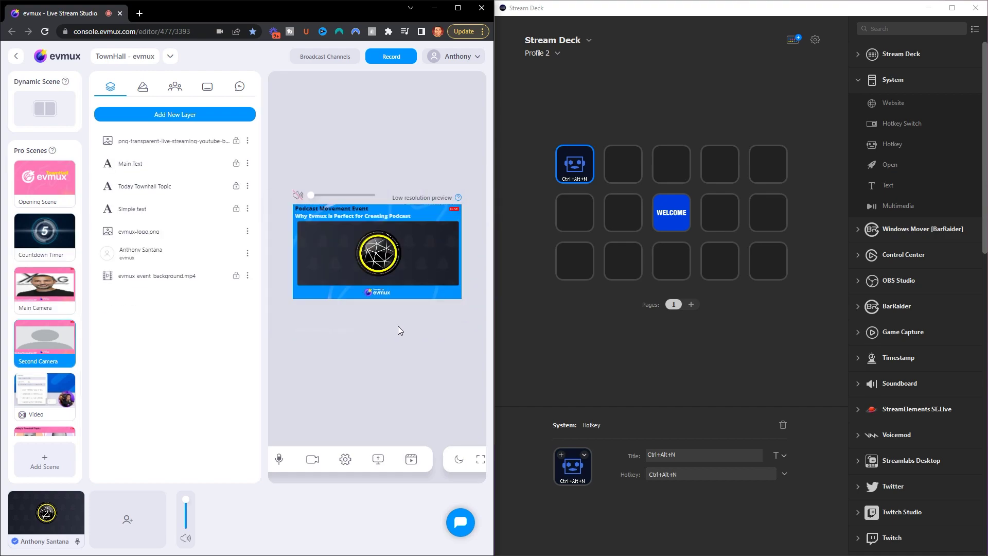
{"action": "mouse_move", "coordinate": [54, 187]}
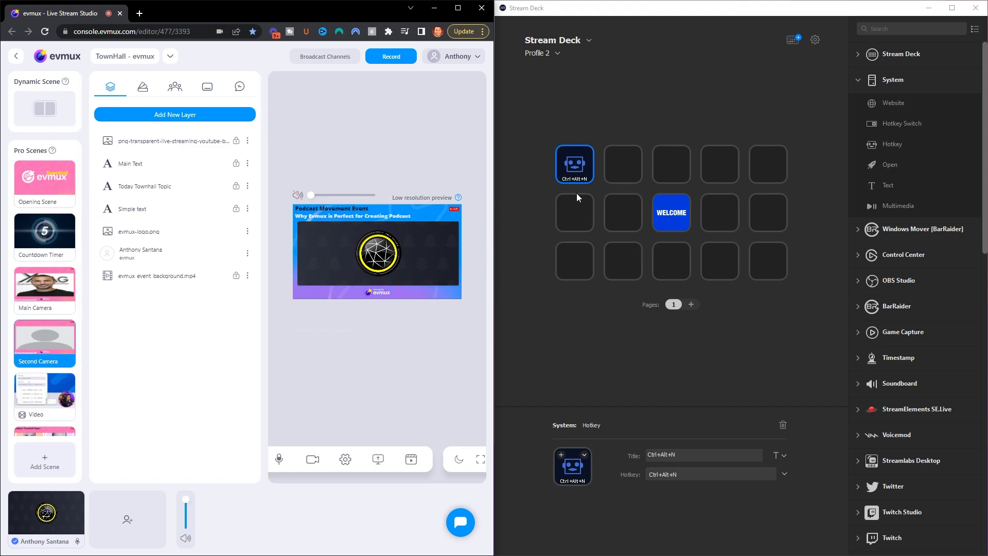
{"action": "mouse_move", "coordinate": [25, 184]}
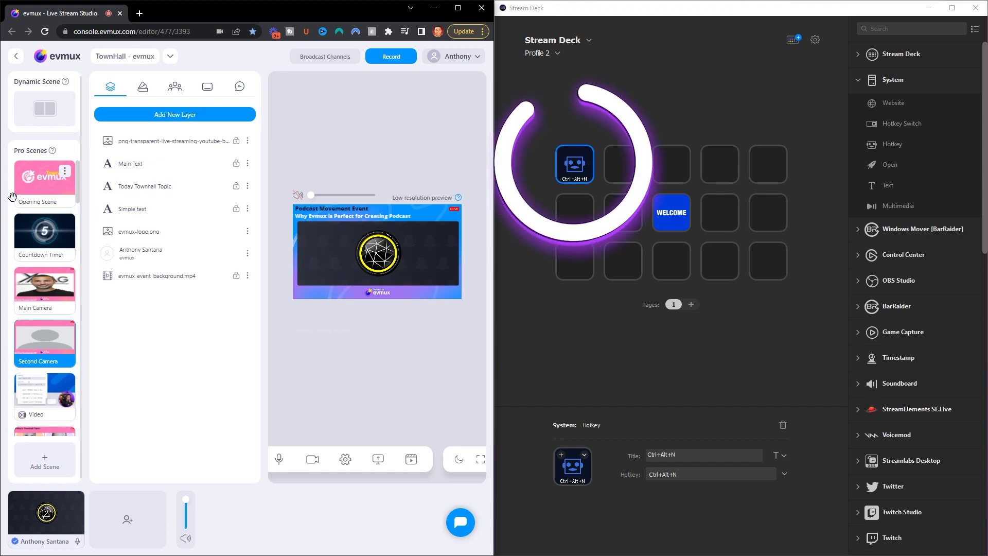
- Reopen the evmux HotKeys settings and scroll to the scene shortcuts
{"action": "left_click", "coordinate": [461, 58]}
{"action": "left_click", "coordinate": [435, 106]}
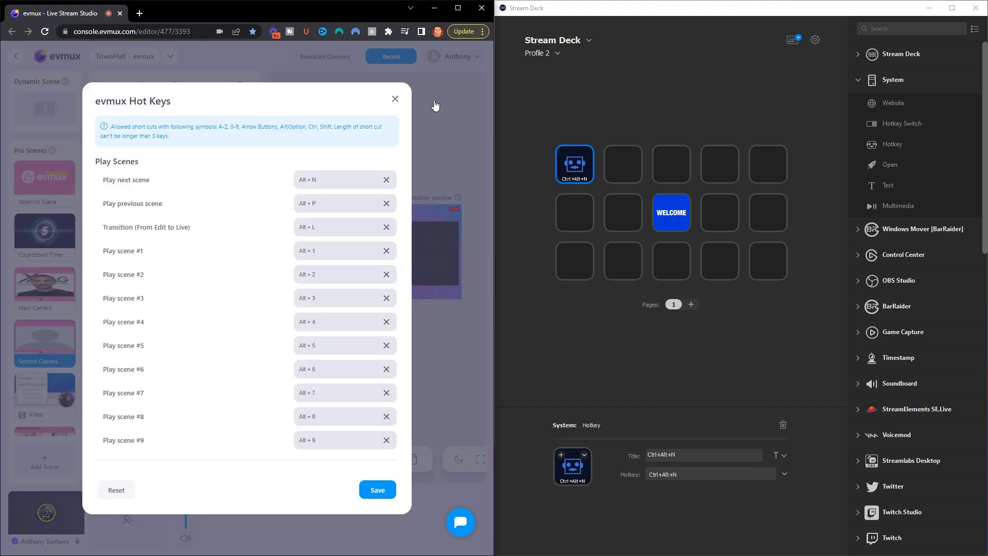
{"action": "scroll", "coordinate": [266, 231], "scroll_direction": "down", "scroll_amount": 5}
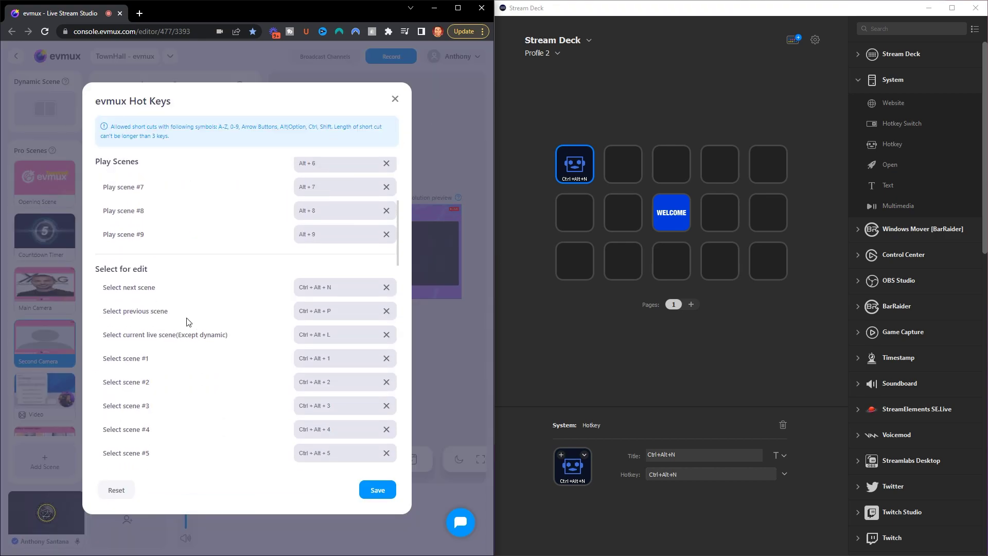
{"action": "left_click", "coordinate": [208, 301]}
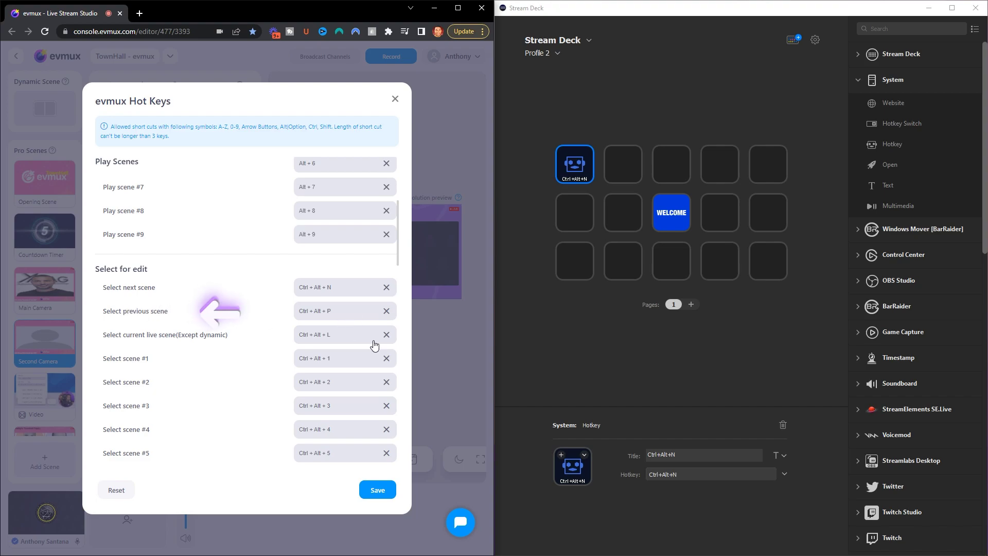
- Add a second Hotkey key sending Ctrl+Alt+P, save evmux hot keys, and test it
{"action": "left_click_drag", "start_coordinate": [896, 143], "coordinate": [623, 165]}
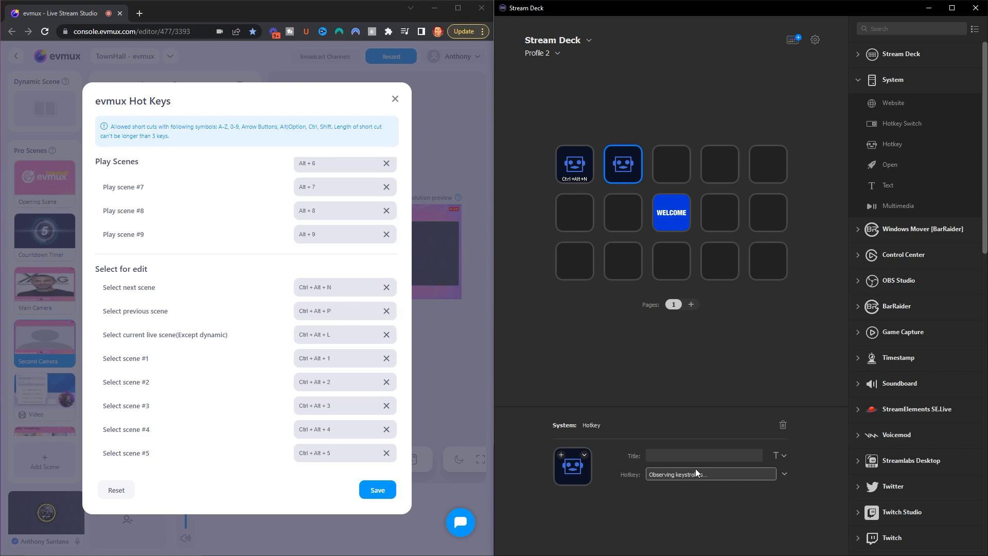
{"action": "key", "text": "ctrl+alt+p"}
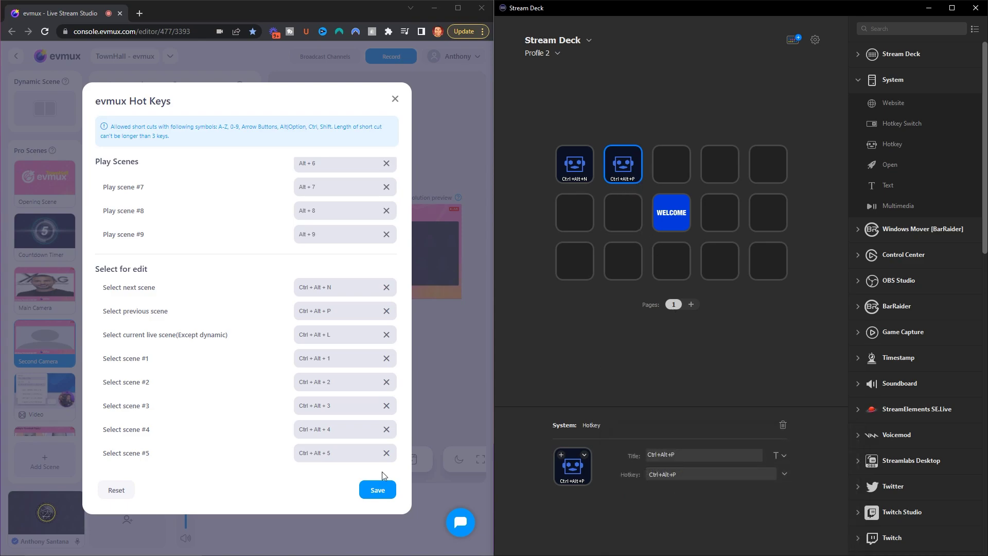
{"action": "left_click", "coordinate": [380, 491]}
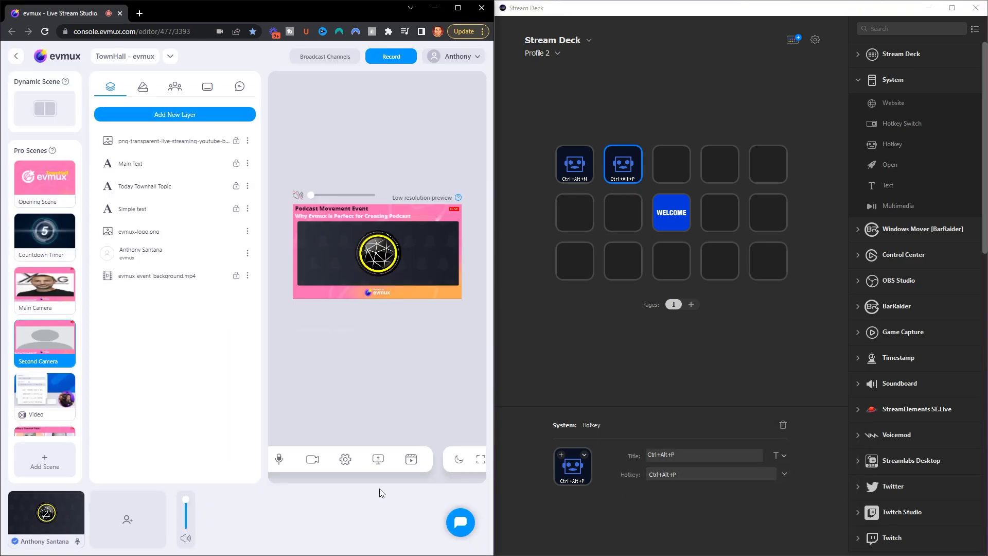
{"action": "key", "text": "ctrl+alt+p"}
{"action": "left_click", "coordinate": [48, 353]}
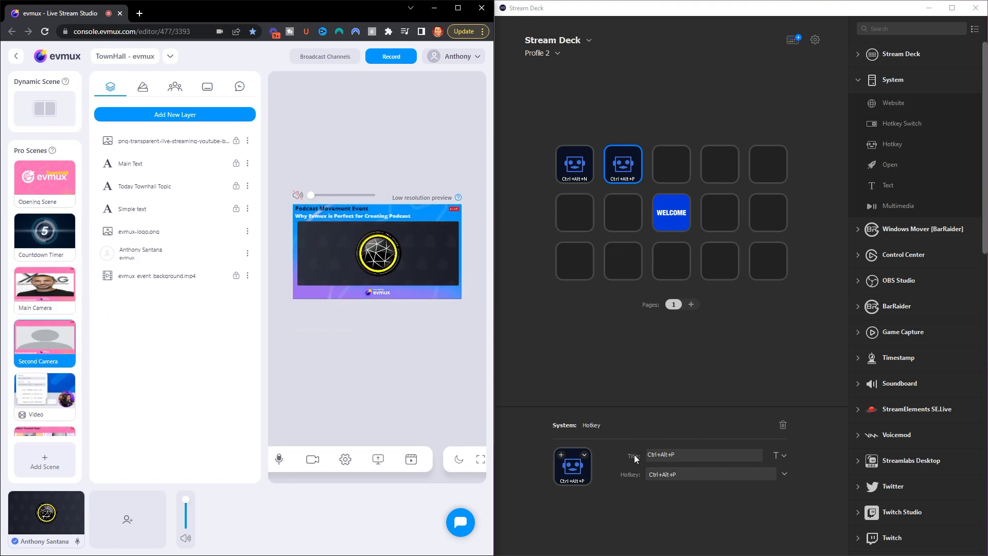
- Replace the first two keys' shortcut titles with 'NExt Scene' and 'Prev Scene'
{"action": "left_click", "coordinate": [575, 178]}
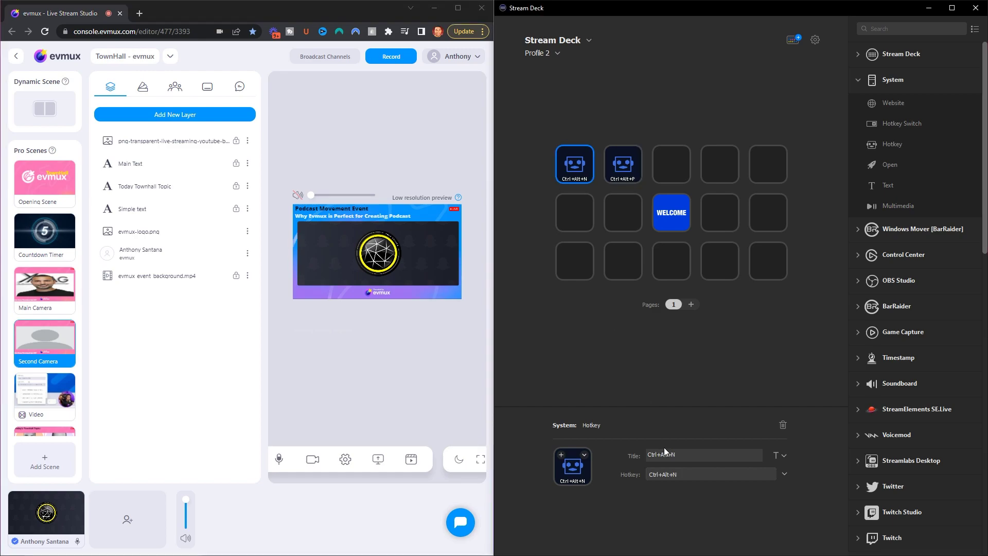
{"action": "triple_click", "coordinate": [686, 456]}
{"action": "type", "text": "NEx"}
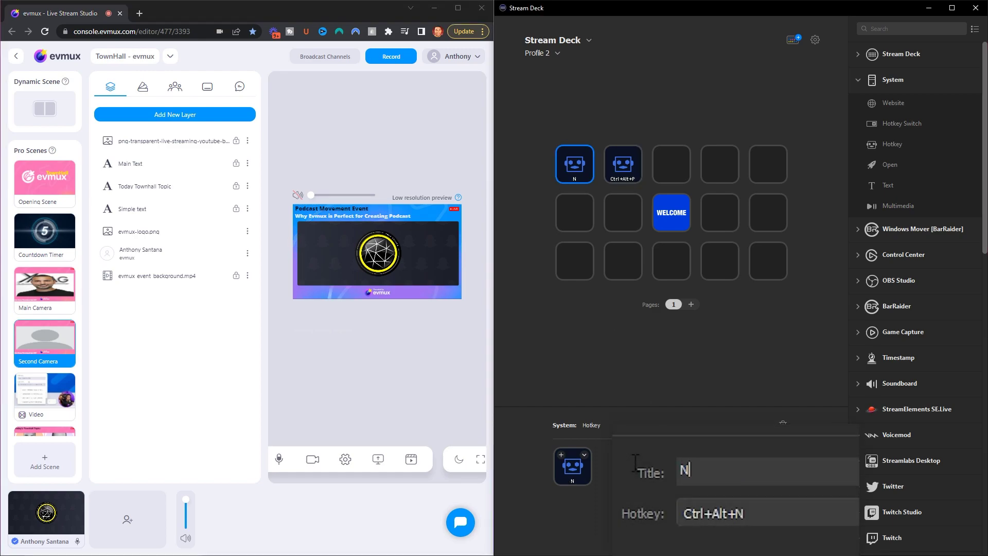
{"action": "type", "text": "t Scene"}
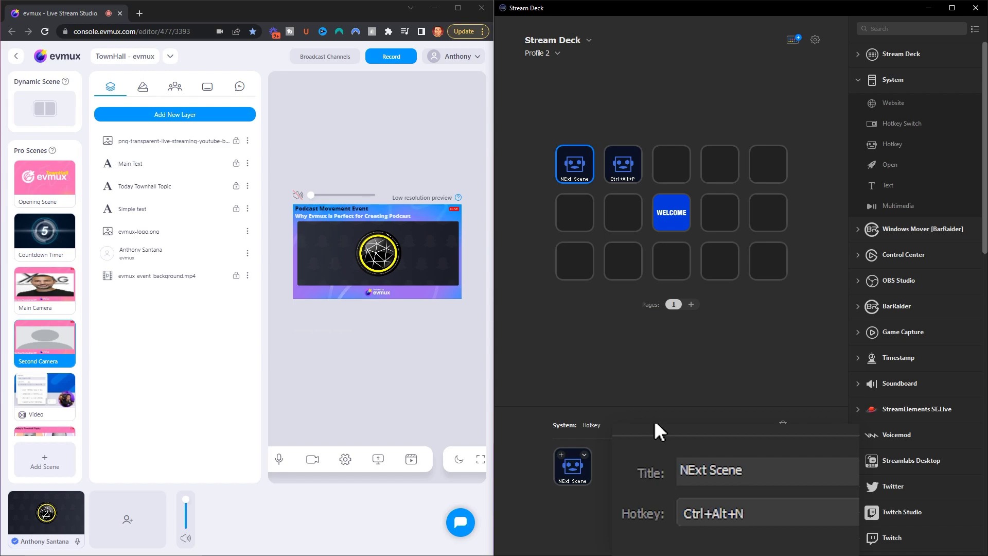
{"action": "left_click", "coordinate": [631, 180]}
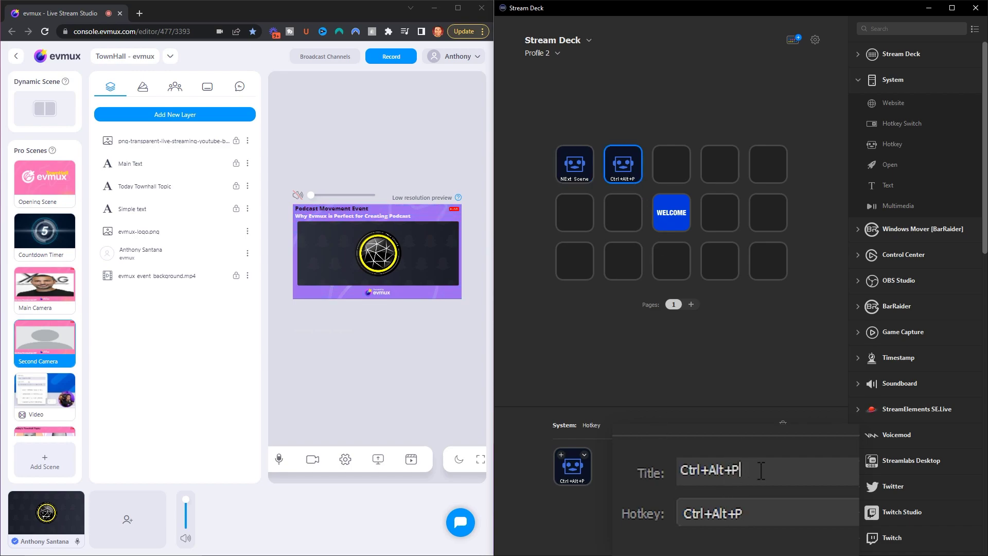
{"action": "left_click_drag", "start_coordinate": [761, 470], "coordinate": [668, 469]}
{"action": "type", "text": "Prev Scene"}
{"action": "left_click", "coordinate": [643, 379]}
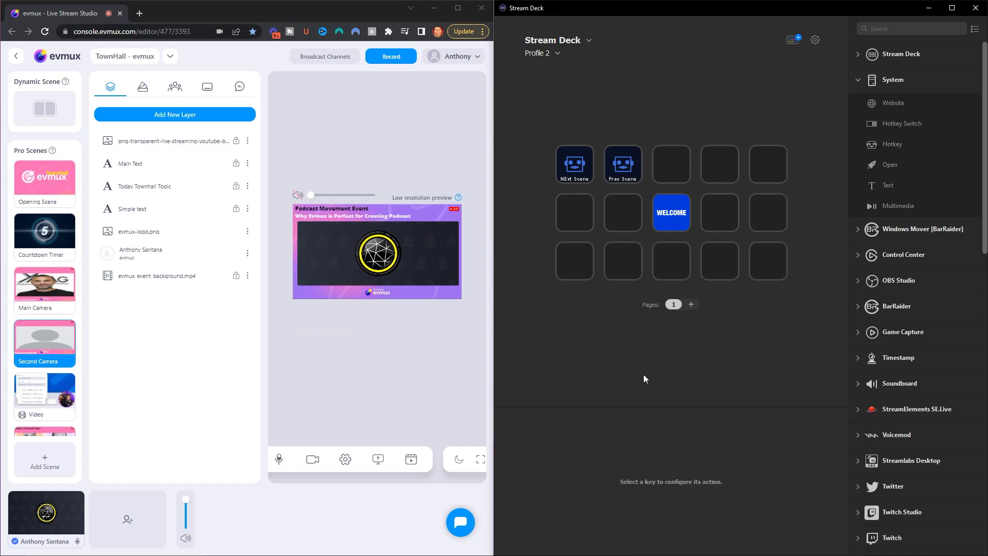
- Load the Opening Scene in evmux and reopen the HotKeys settings from the account menu
{"action": "left_click", "coordinate": [35, 198]}
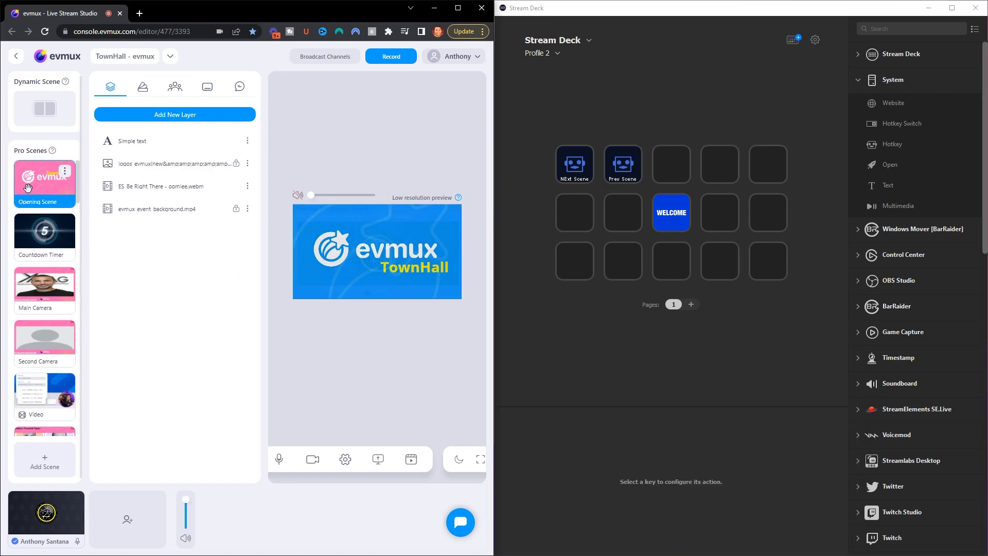
{"action": "left_click", "coordinate": [33, 215]}
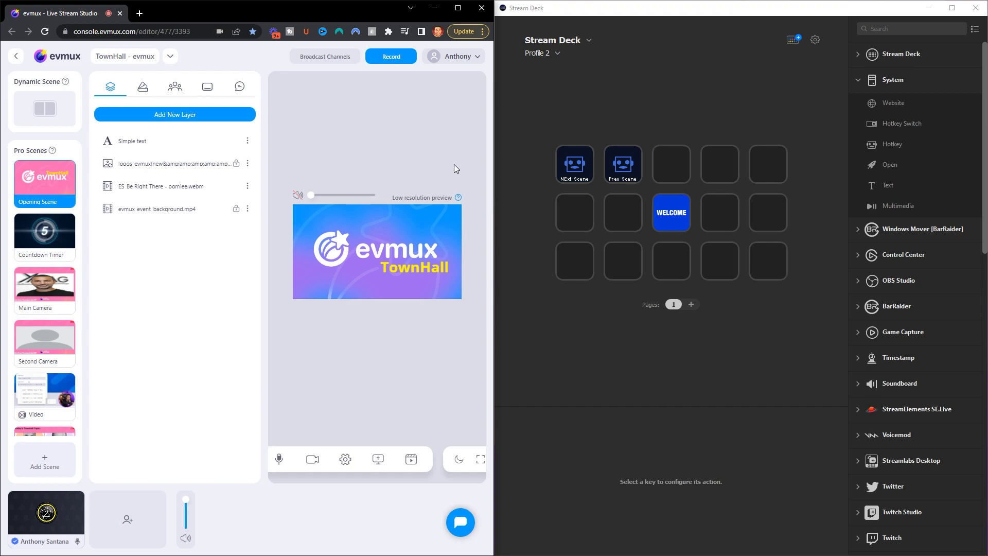
{"action": "left_click", "coordinate": [475, 58]}
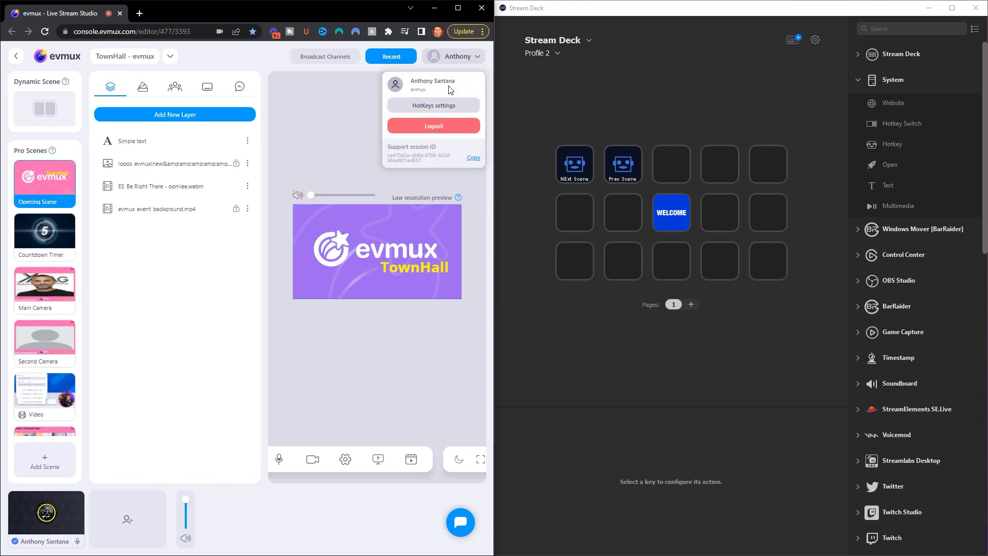
{"action": "left_click", "coordinate": [438, 105]}
- Scroll the Hot Keys list down to Mute/Unmute Microphone, Alt+Shift+M
{"action": "scroll", "coordinate": [297, 246], "scroll_direction": "down", "scroll_amount": 10}
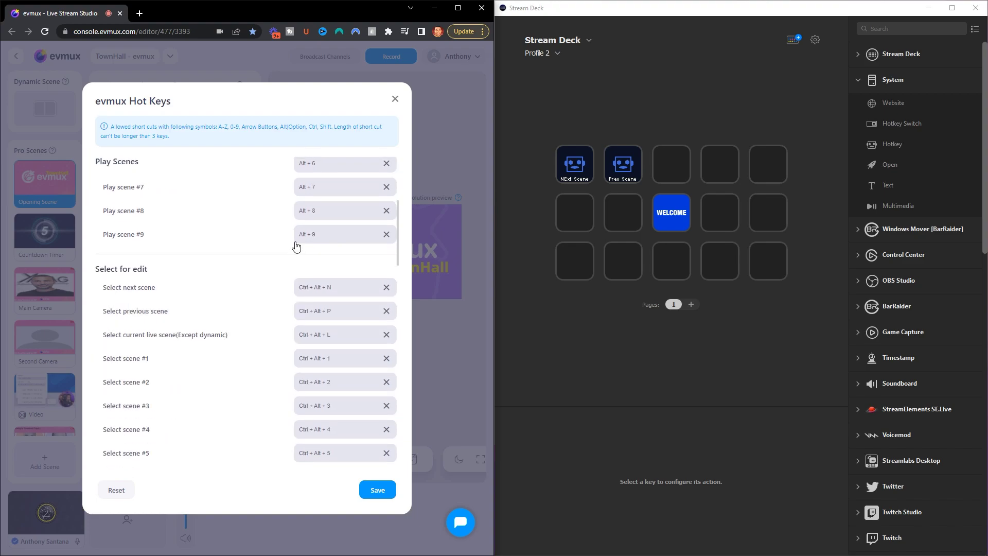
{"action": "scroll", "coordinate": [297, 246], "scroll_direction": "down", "scroll_amount": 5}
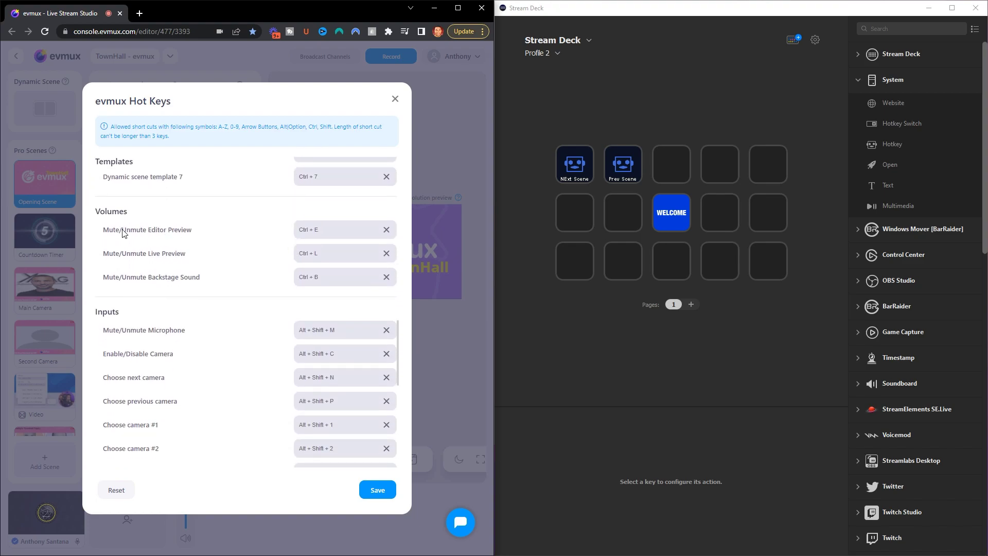
{"action": "scroll", "coordinate": [158, 291], "scroll_direction": "down", "scroll_amount": 1}
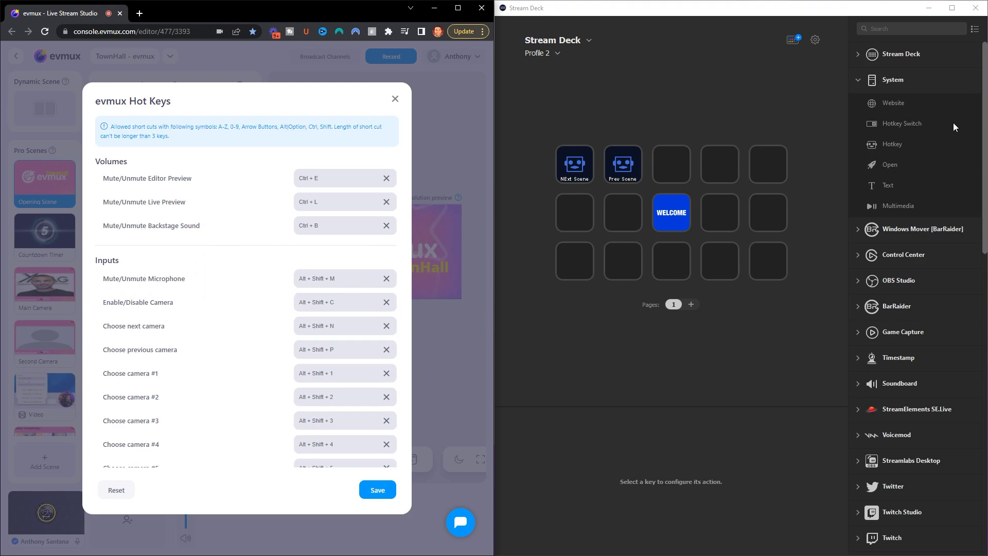
- Add a Hotkey Switch key with Alt+Shift+M in both Hotkey 1 and Hotkey 2, then save evmux hot keys
{"action": "mouse_move", "coordinate": [912, 125]}
{"action": "left_mouse_down"}
{"action": "mouse_move", "coordinate": [802, 135]}
{"action": "mouse_move", "coordinate": [708, 166]}
{"action": "mouse_move", "coordinate": [732, 165]}
{"action": "left_mouse_up"}
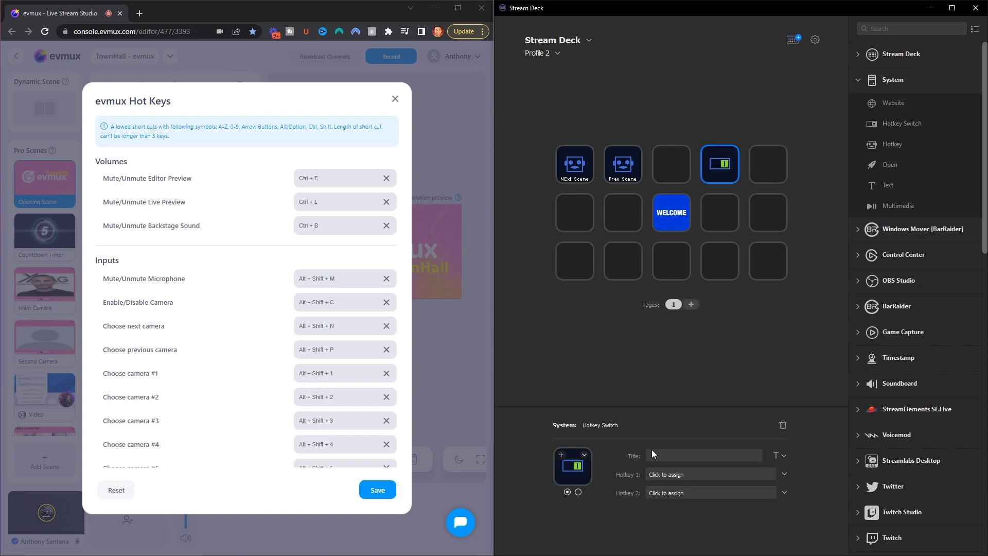
{"action": "left_click", "coordinate": [655, 475]}
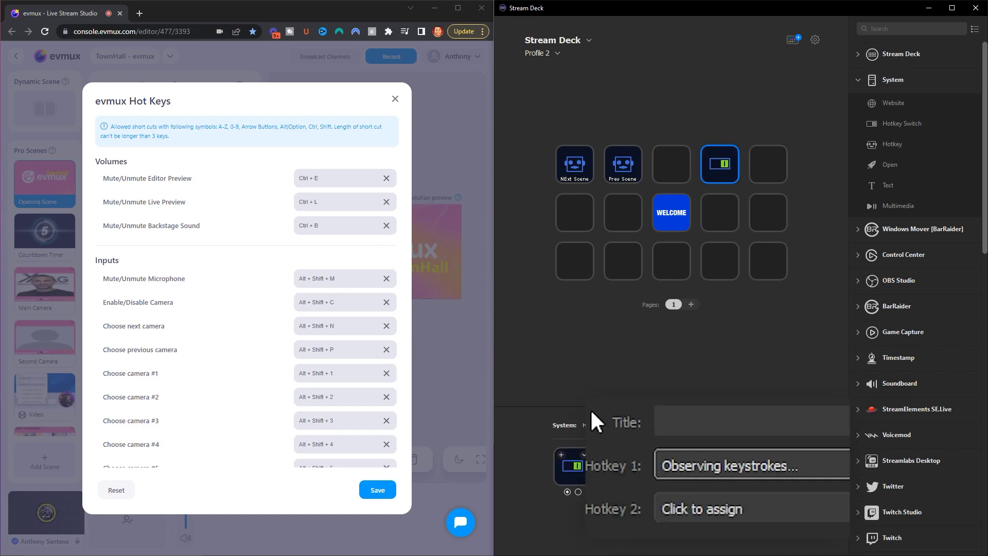
{"action": "key", "text": "alt+shift+m"}
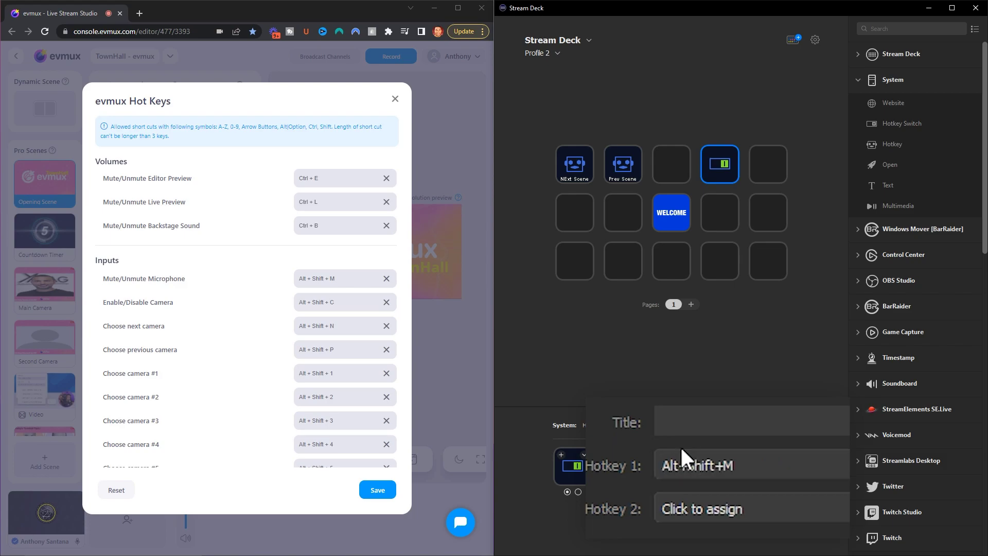
{"action": "left_click", "coordinate": [678, 510]}
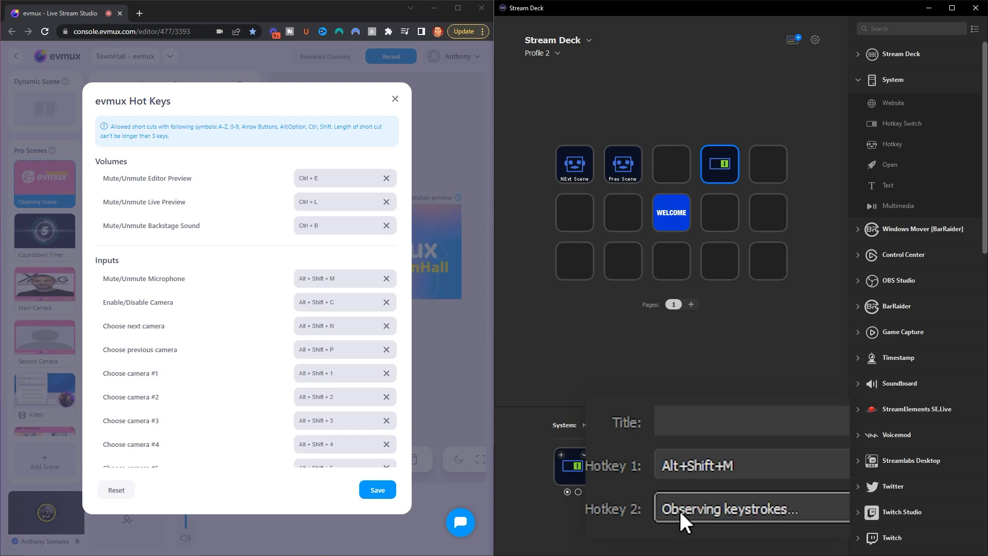
{"action": "key", "text": "alt+shift+m"}
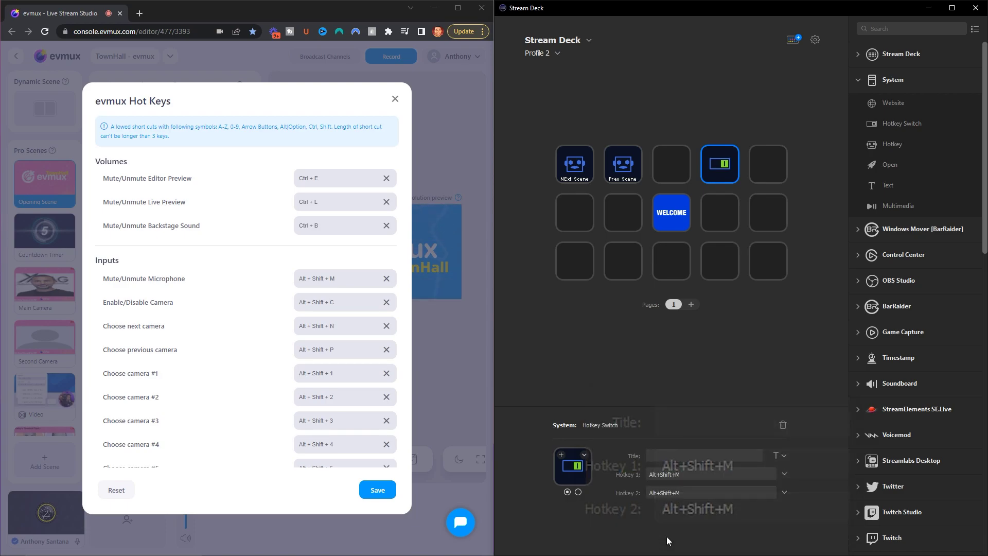
{"action": "left_click", "coordinate": [386, 490]}
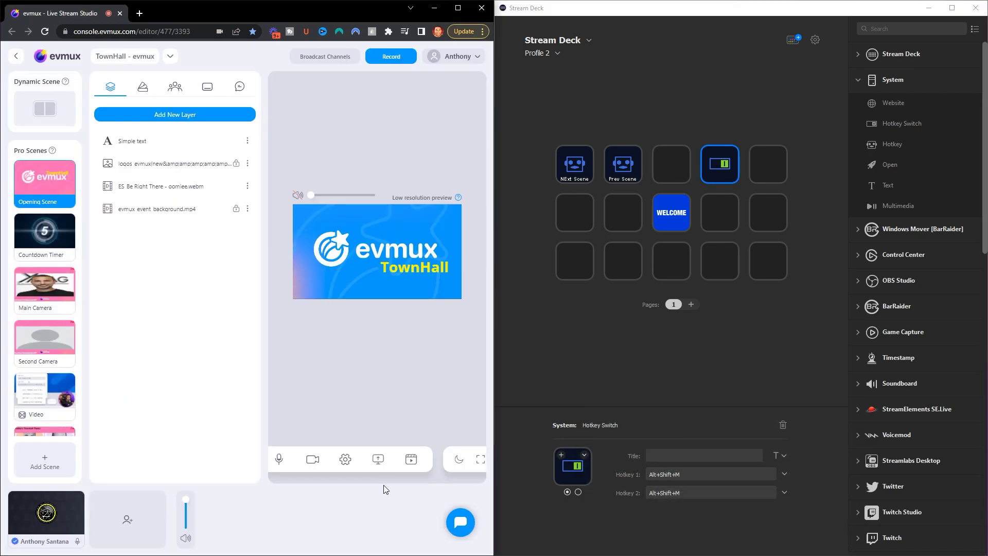
- Focus the evmux editor, then select and deselect the Mic key in Stream Deck
{"action": "left_click", "coordinate": [274, 465]}
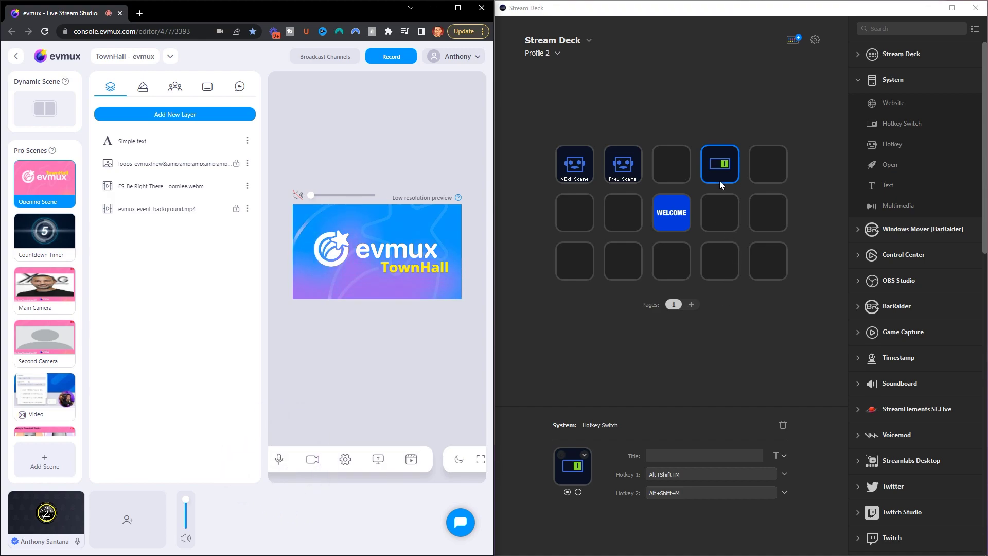
{"action": "left_click", "coordinate": [713, 238]}
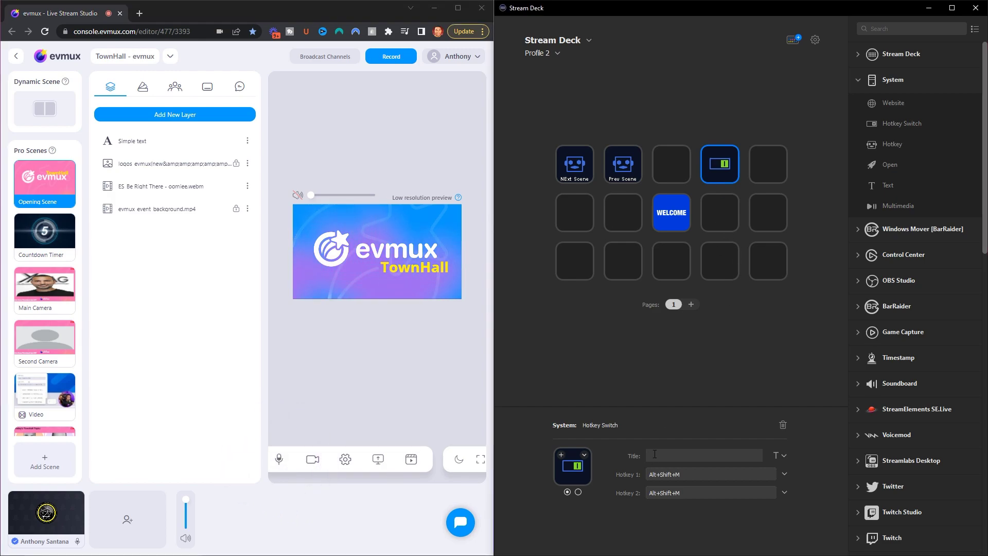
{"action": "left_click", "coordinate": [736, 399]}
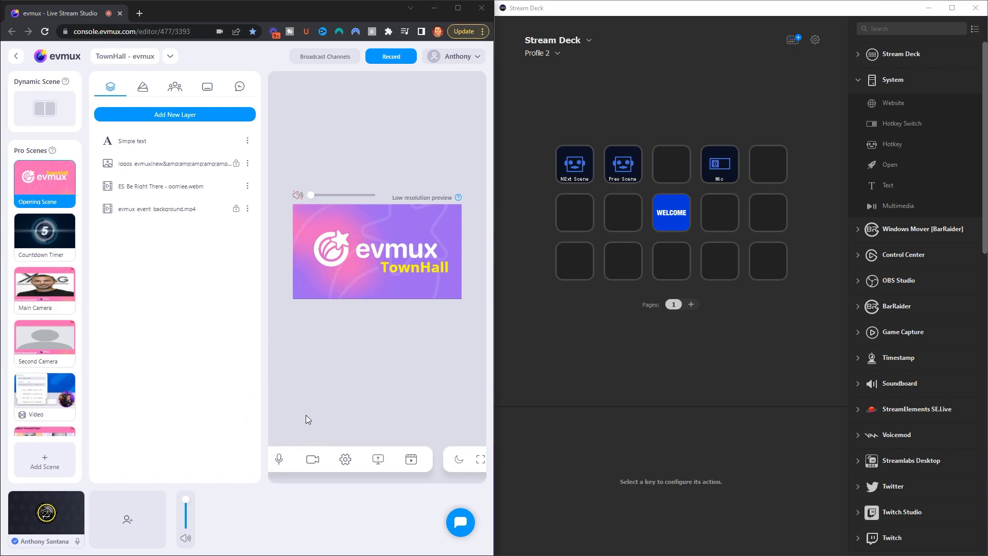
- Toggle the evmux microphone muted and unmuted twice, leaving it unmuted
{"action": "left_click", "coordinate": [279, 458]}
{"action": "left_click", "coordinate": [279, 458]}
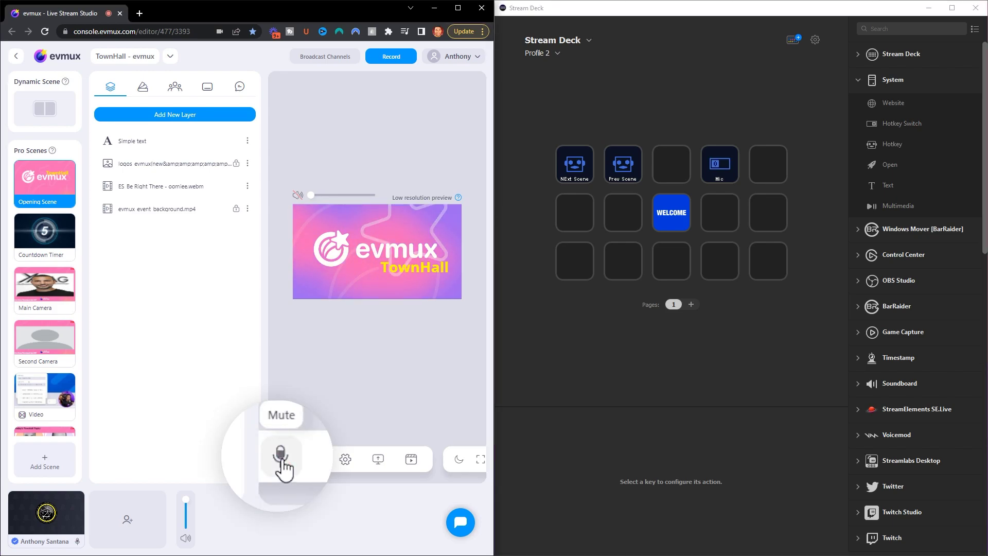
{"action": "left_click", "coordinate": [281, 456]}
{"action": "left_click", "coordinate": [281, 455]}
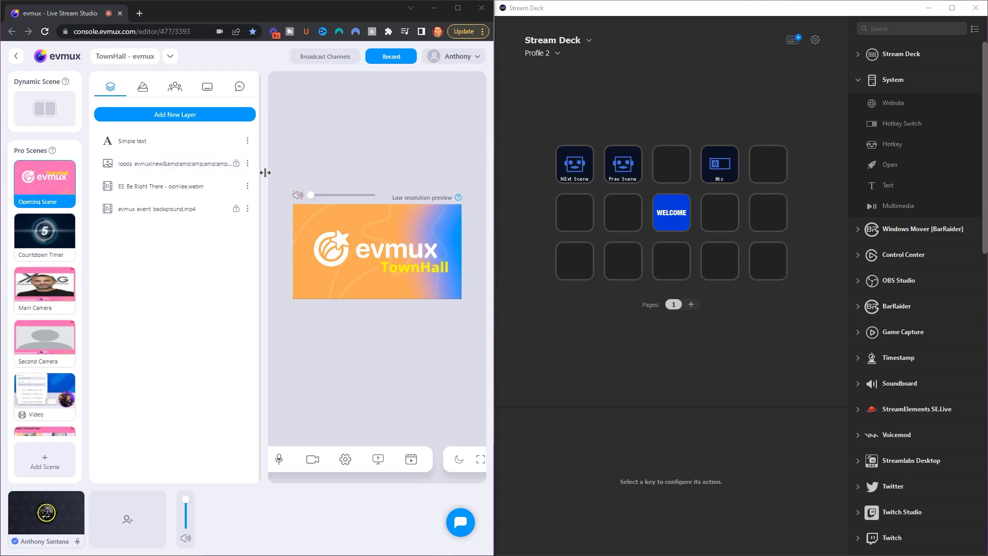
- Show evmux's comments list and bring up Hot Keys at the Banners/Comments shortcuts
{"action": "left_click", "coordinate": [190, 95]}
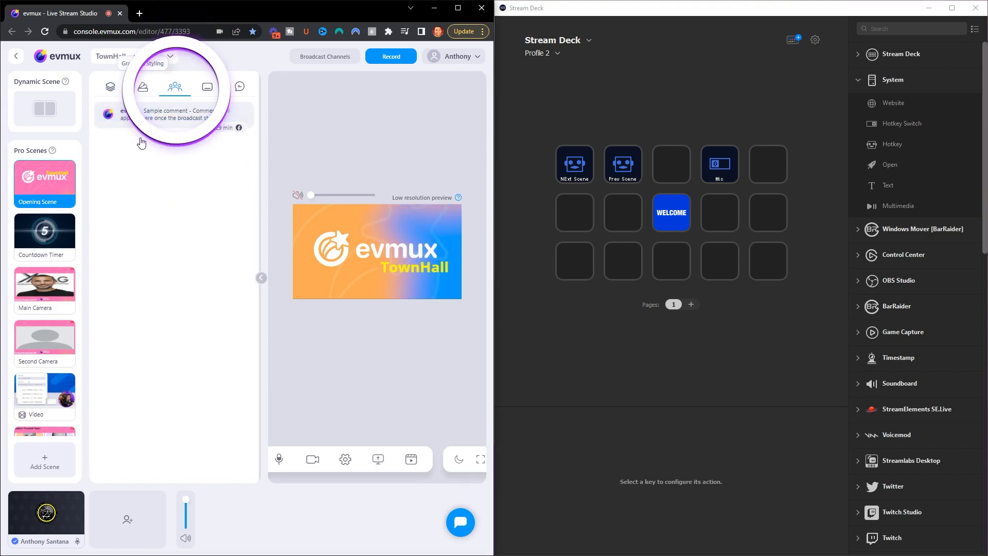
{"action": "mouse_move", "coordinate": [160, 115]}
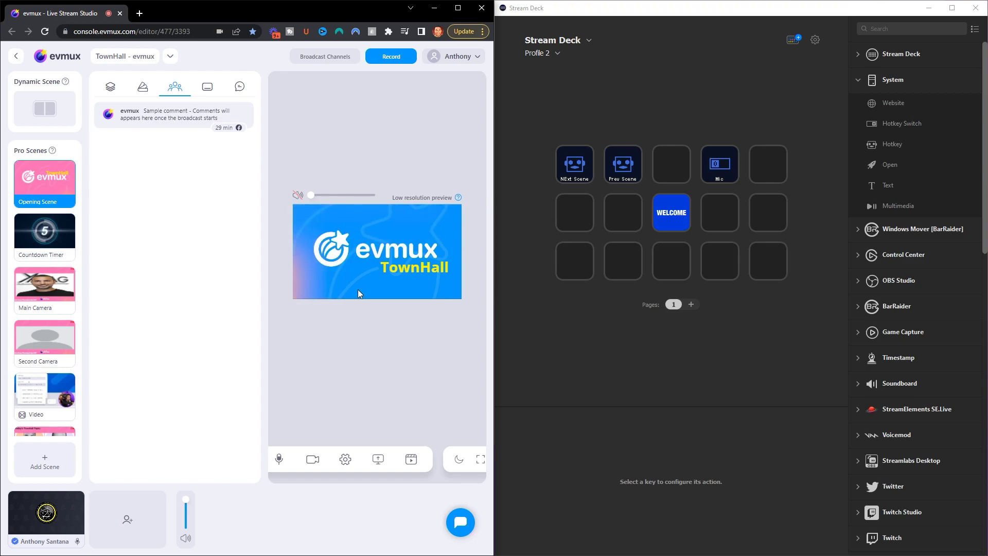
{"action": "left_click", "coordinate": [467, 59]}
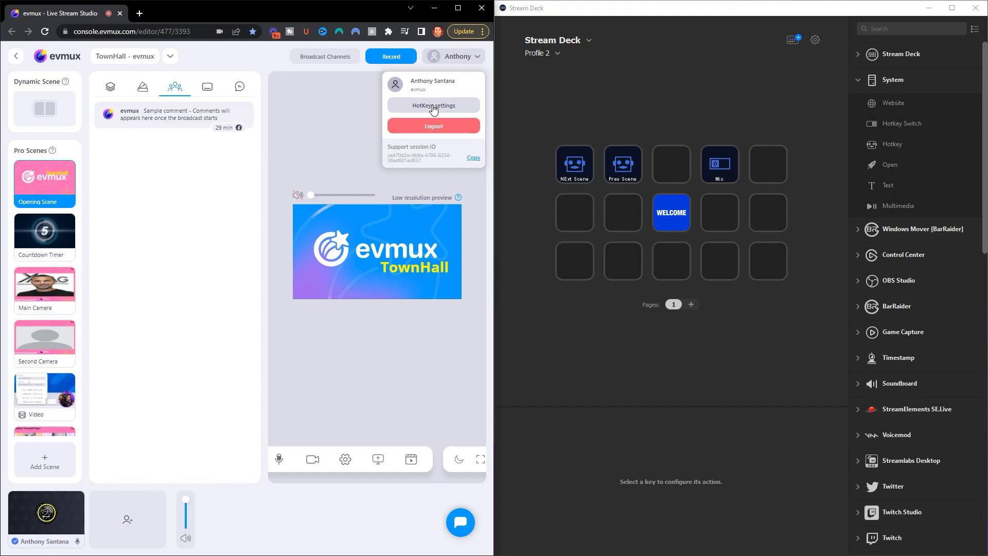
{"action": "left_click", "coordinate": [443, 104]}
{"action": "scroll", "coordinate": [220, 304], "scroll_direction": "down", "scroll_amount": 5}
{"action": "scroll", "coordinate": [220, 304], "scroll_direction": "down", "scroll_amount": 10}
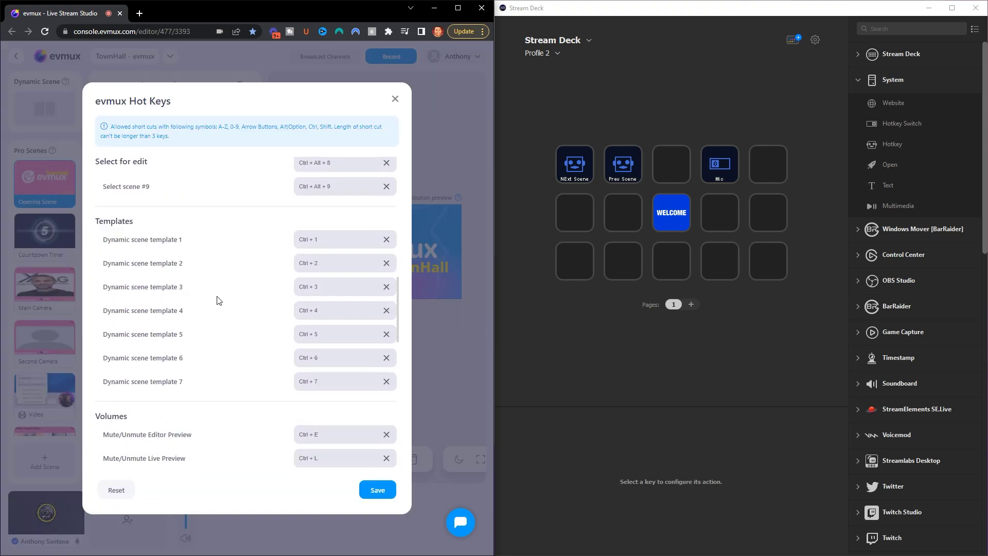
{"action": "scroll", "coordinate": [219, 300], "scroll_direction": "down", "scroll_amount": 7}
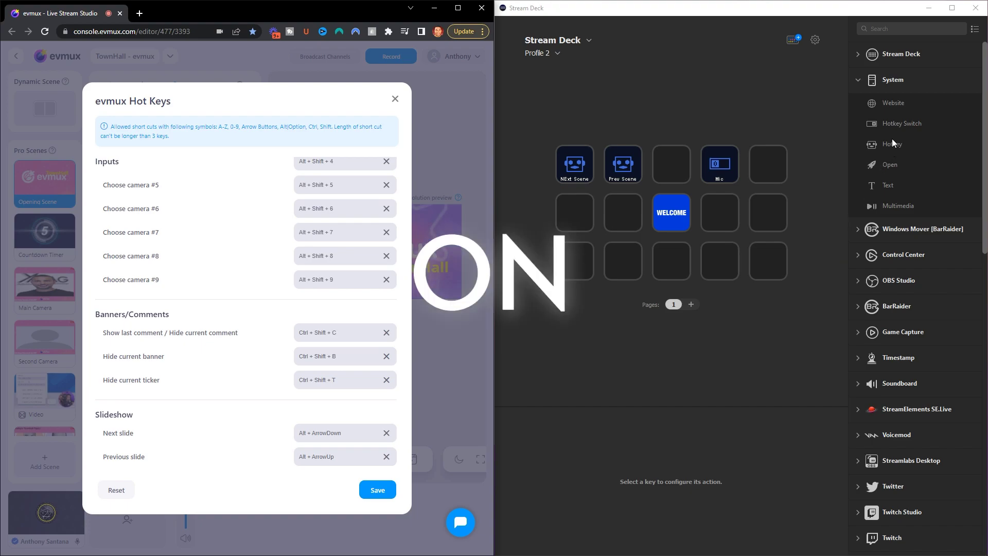
- Add a Hotkey Switch at row 2, column 4 sending Ctrl+Shift+C in both states, then save evmux hotkeys
{"action": "left_click_drag", "start_coordinate": [905, 122], "coordinate": [732, 227]}
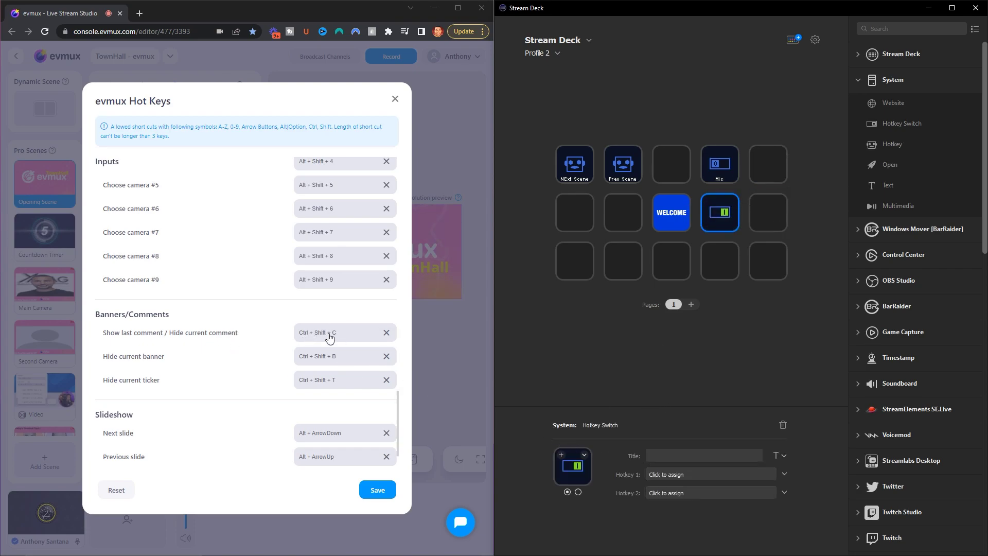
{"action": "left_click", "coordinate": [671, 474]}
{"action": "key", "text": "ctrl"}
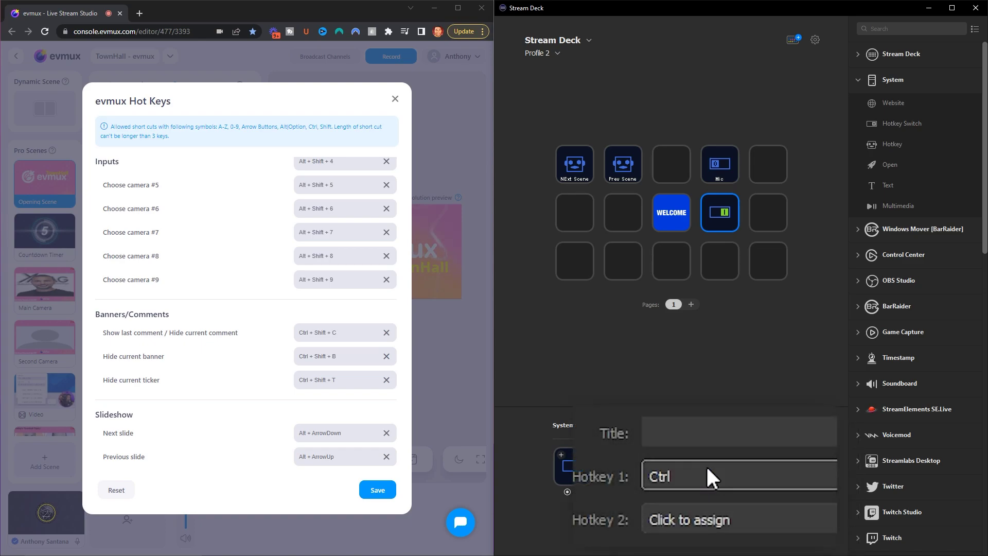
{"action": "key", "text": "ctrl+shift+c"}
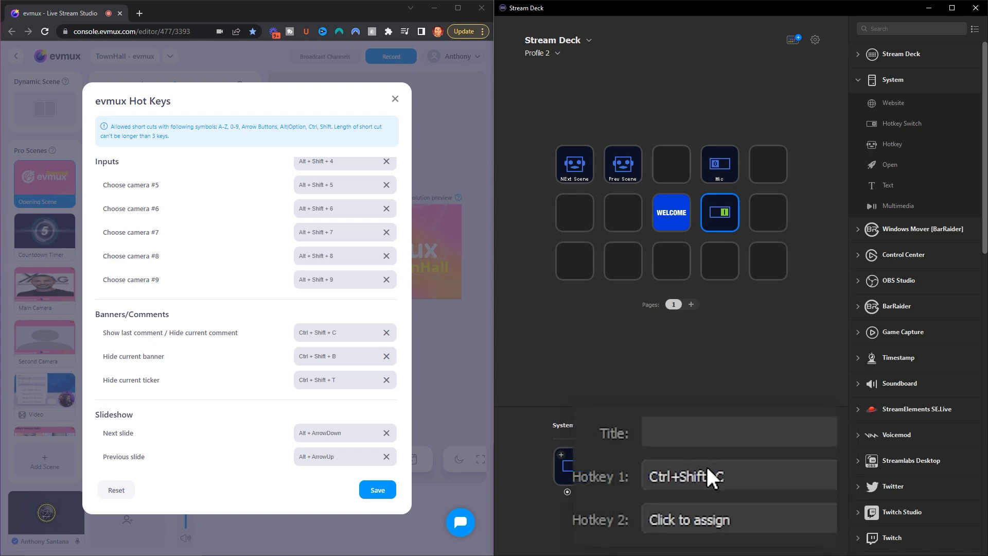
{"action": "left_click", "coordinate": [691, 514]}
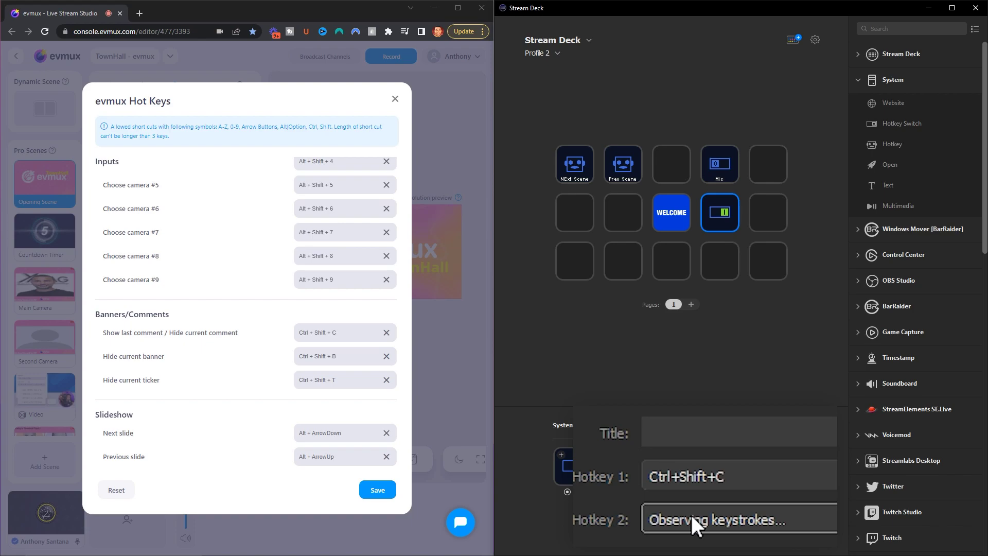
{"action": "key", "text": "ctrl+shift+c"}
{"action": "left_click", "coordinate": [715, 377]}
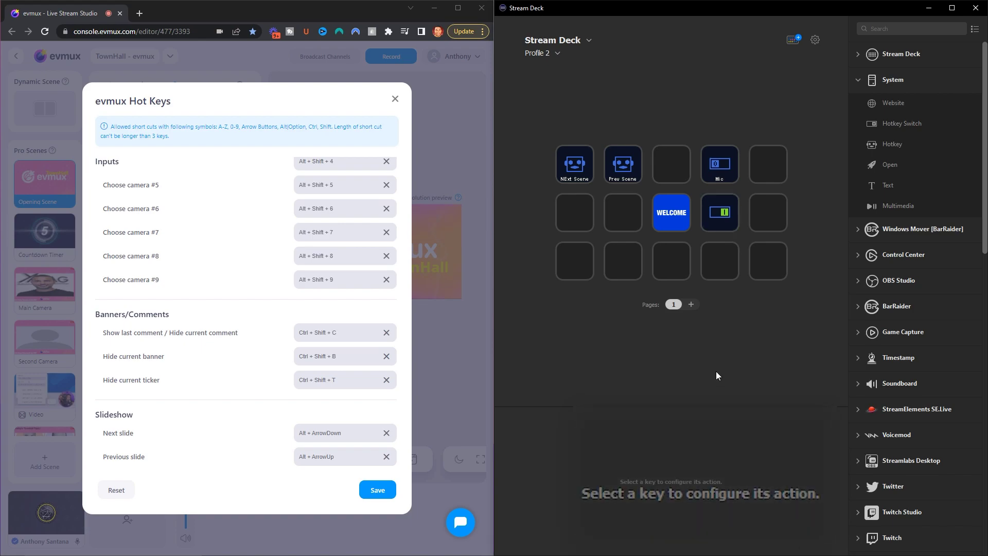
{"action": "left_click", "coordinate": [378, 491]}
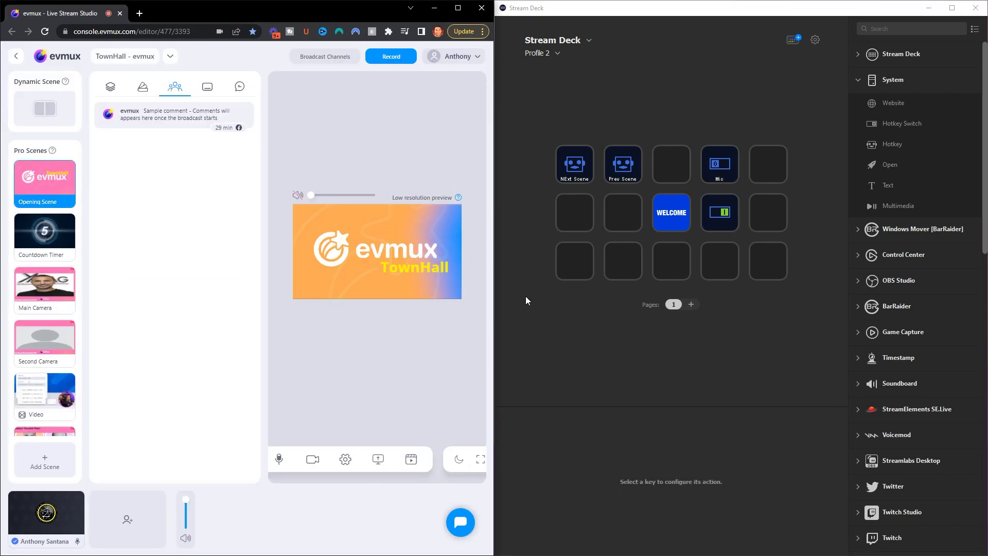
{"action": "key", "text": "ctrl+shift+c"}
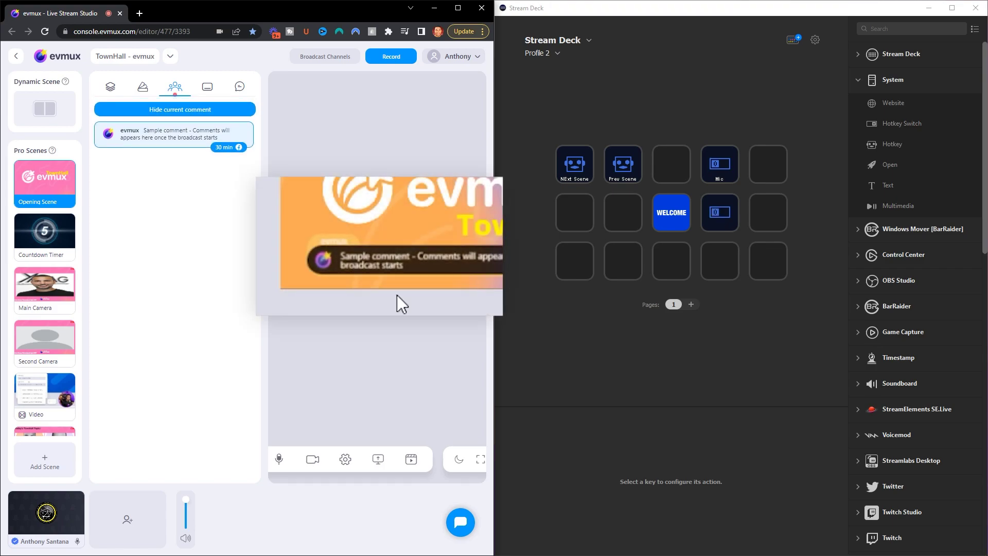
{"action": "key", "text": "ctrl+shift+c"}
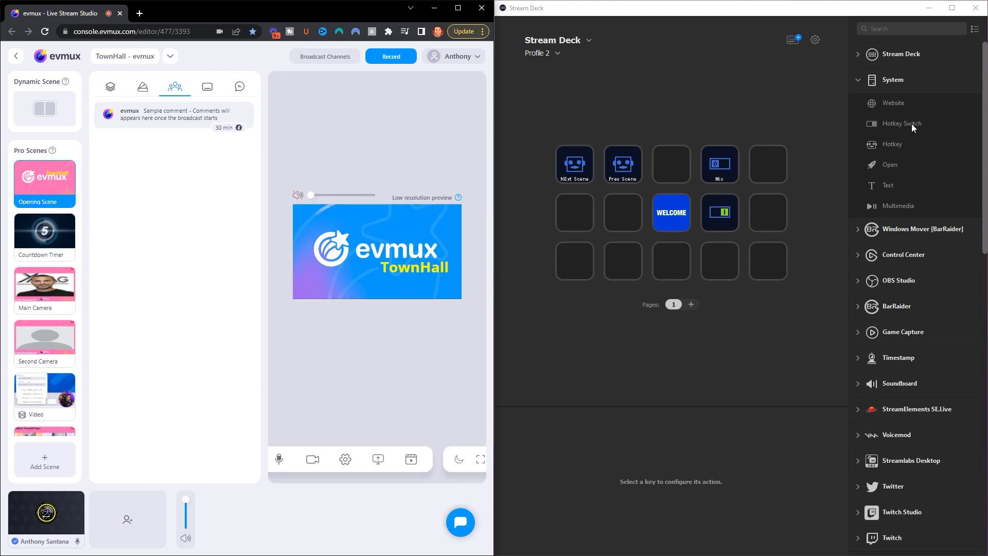
- Bring up evmux's Hot Keys settings list and scroll through the shortcuts
{"action": "left_click", "coordinate": [459, 57]}
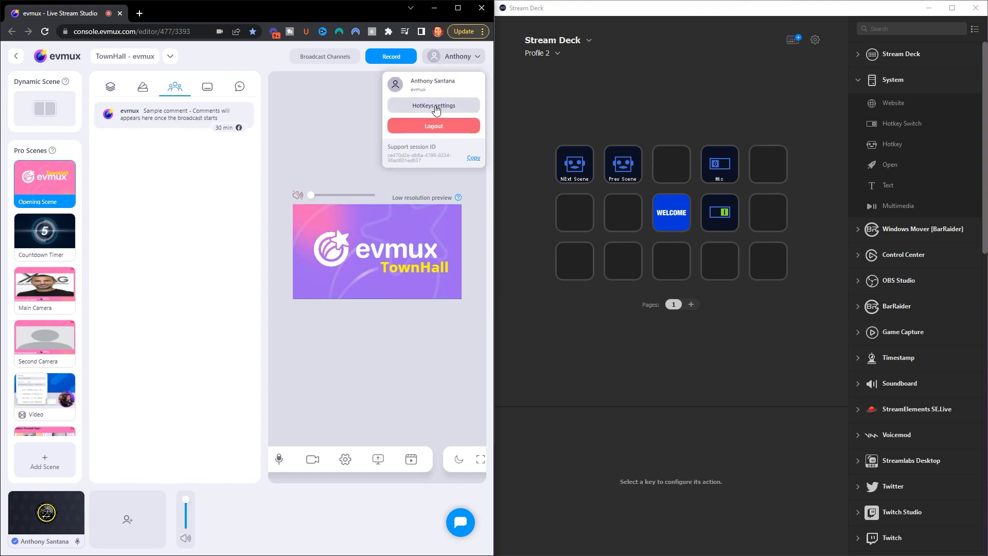
{"action": "left_click", "coordinate": [436, 109]}
{"action": "scroll", "coordinate": [286, 257], "scroll_direction": "down", "scroll_amount": 15}
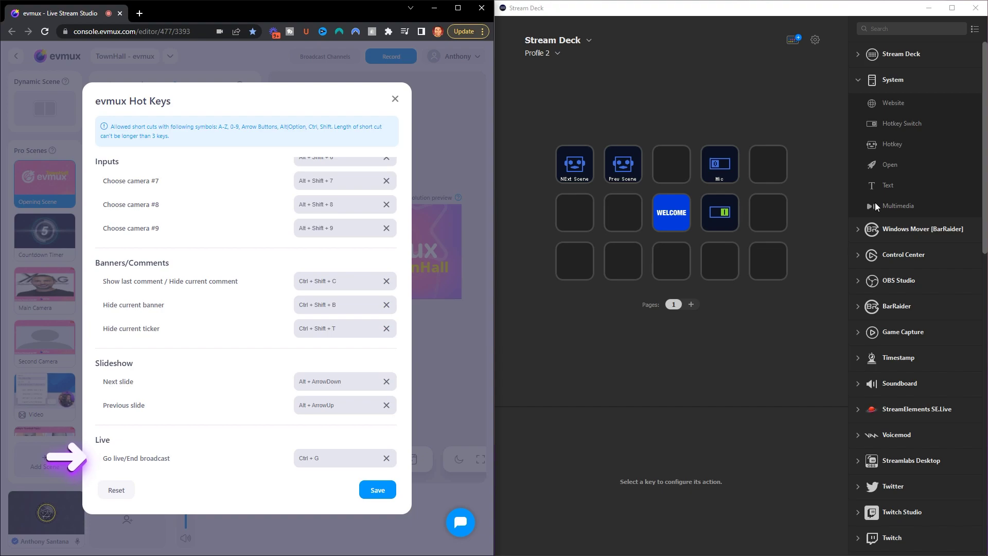
- Add a Hotkey key 'Go Live / End' at row 2, column 2 sending Ctrl+G, then save evmux hotkeys
{"action": "left_click_drag", "start_coordinate": [908, 146], "coordinate": [623, 217]}
{"action": "left_click", "coordinate": [666, 454]}
{"action": "type", "text": "Go Live"}
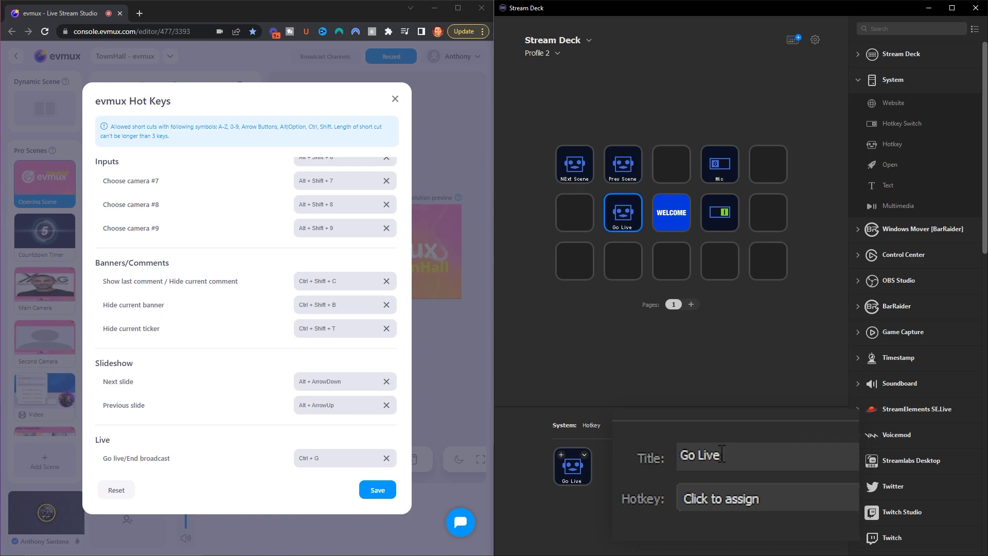
{"action": "type", "text": " / End"}
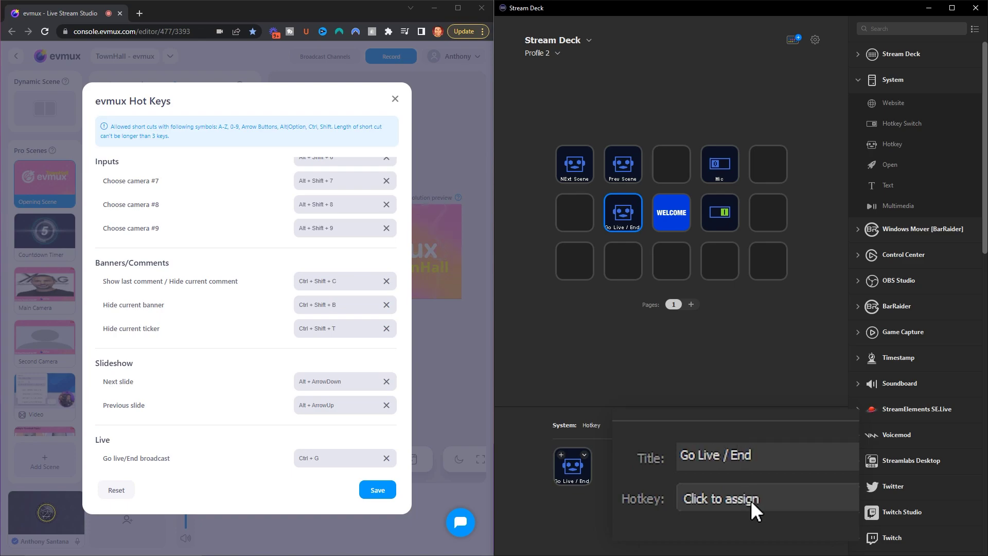
{"action": "left_click", "coordinate": [751, 499]}
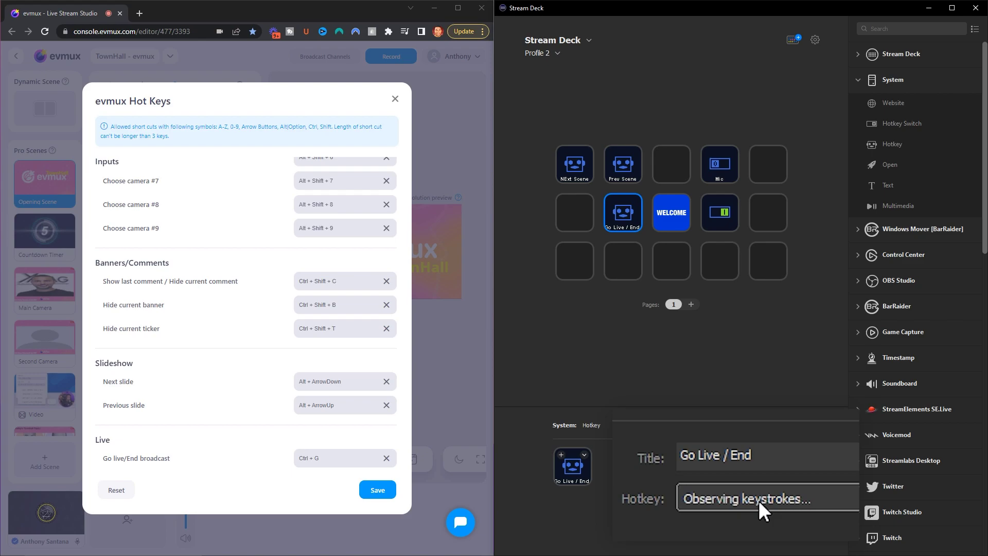
{"action": "key", "text": "ctrl+g"}
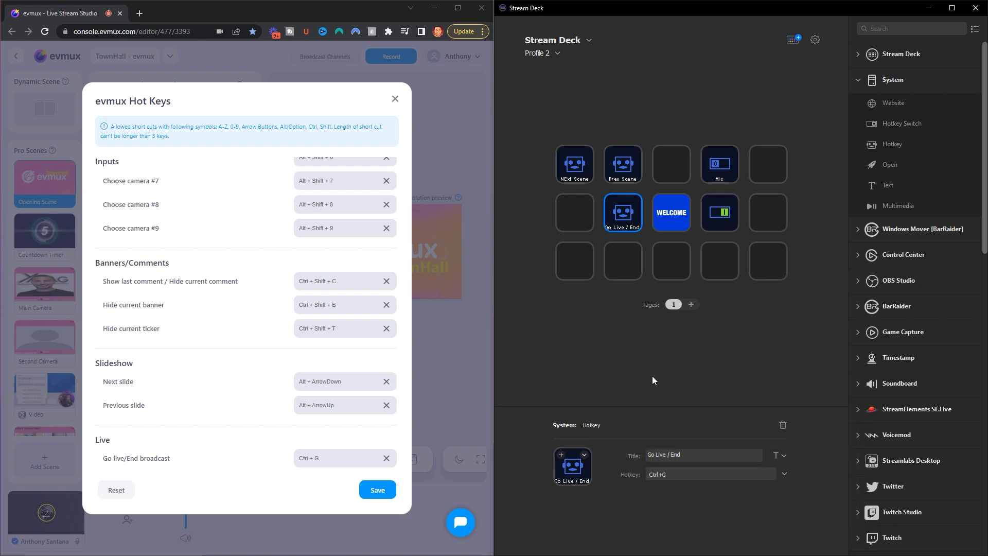
{"action": "left_click", "coordinate": [379, 489]}
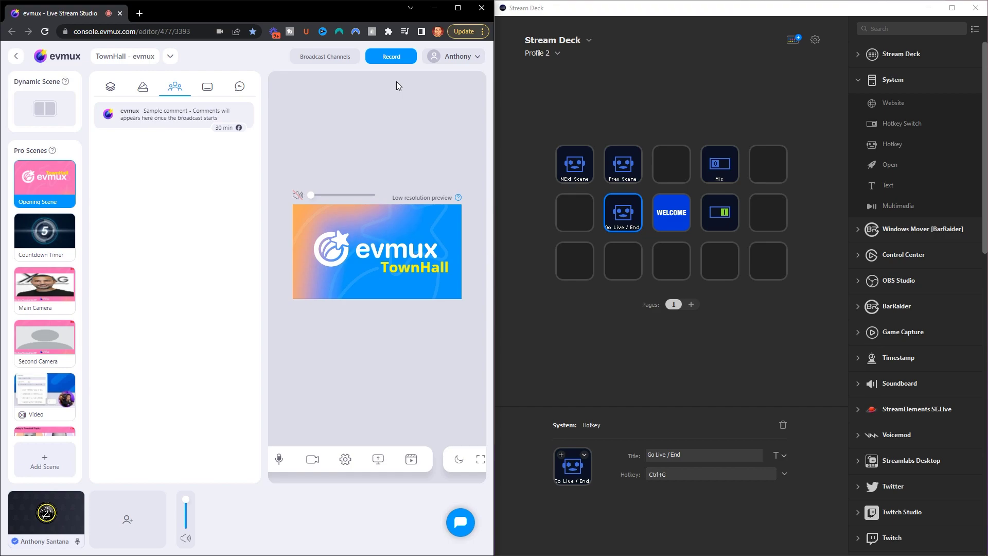
- Start the evmux broadcast with Ctrl+G, then trigger it again and confirm End Broadcast
{"action": "key", "text": "ctrl+g"}
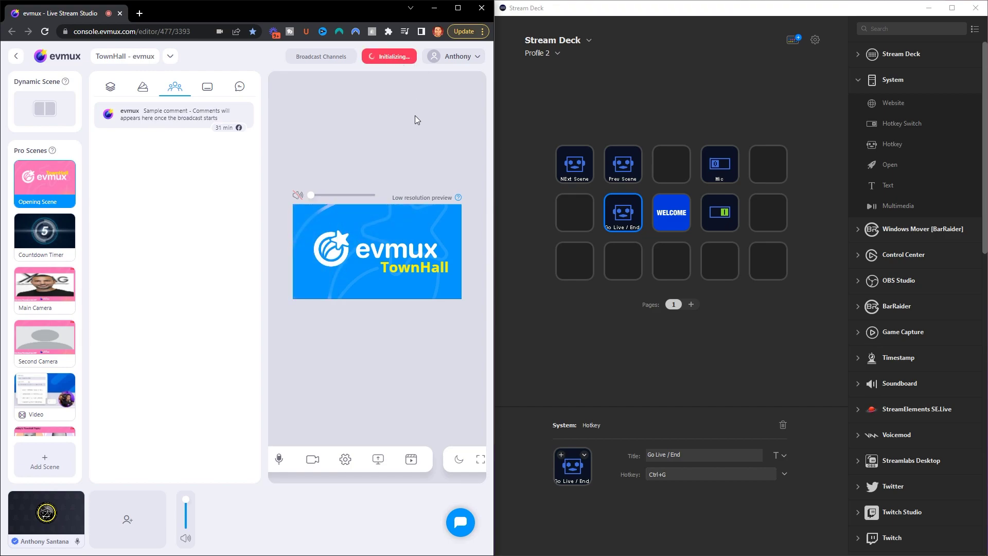
{"action": "key", "text": "ctrl+g"}
{"action": "left_click", "coordinate": [286, 313]}
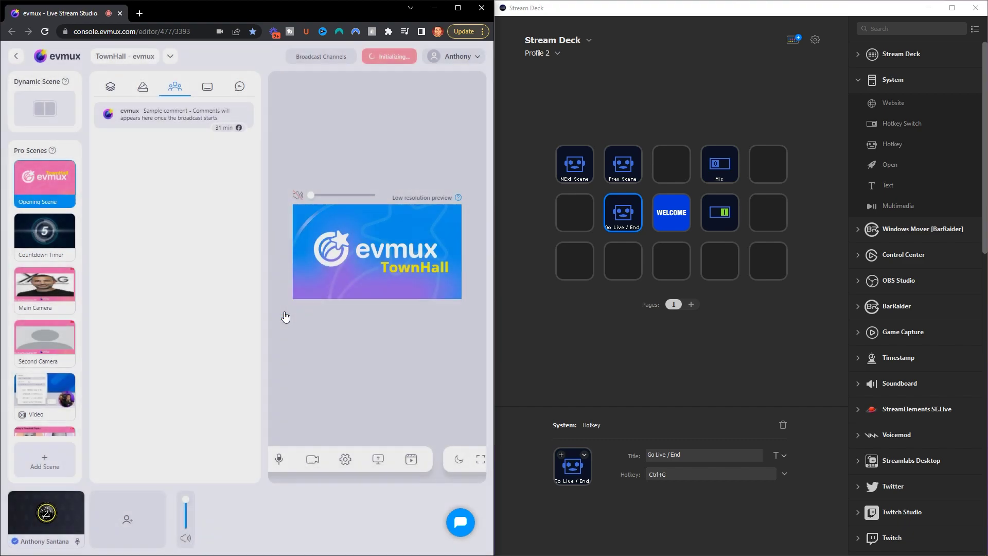